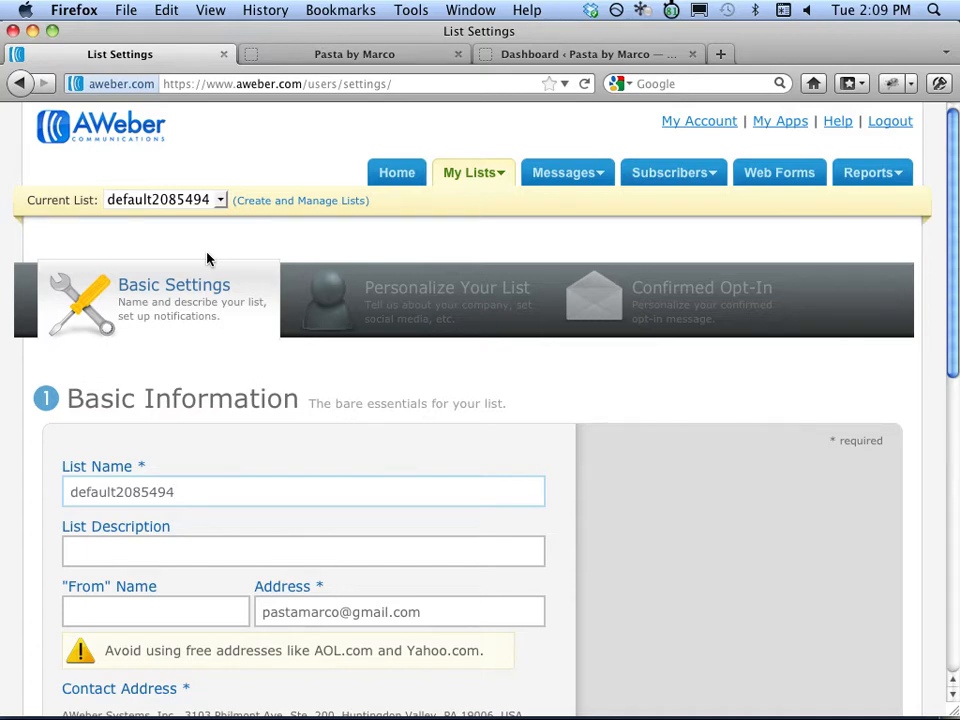
# Glance at the Pasta Marco blog, then return to AWeber's list settings.
pyautogui.click(380, 54)
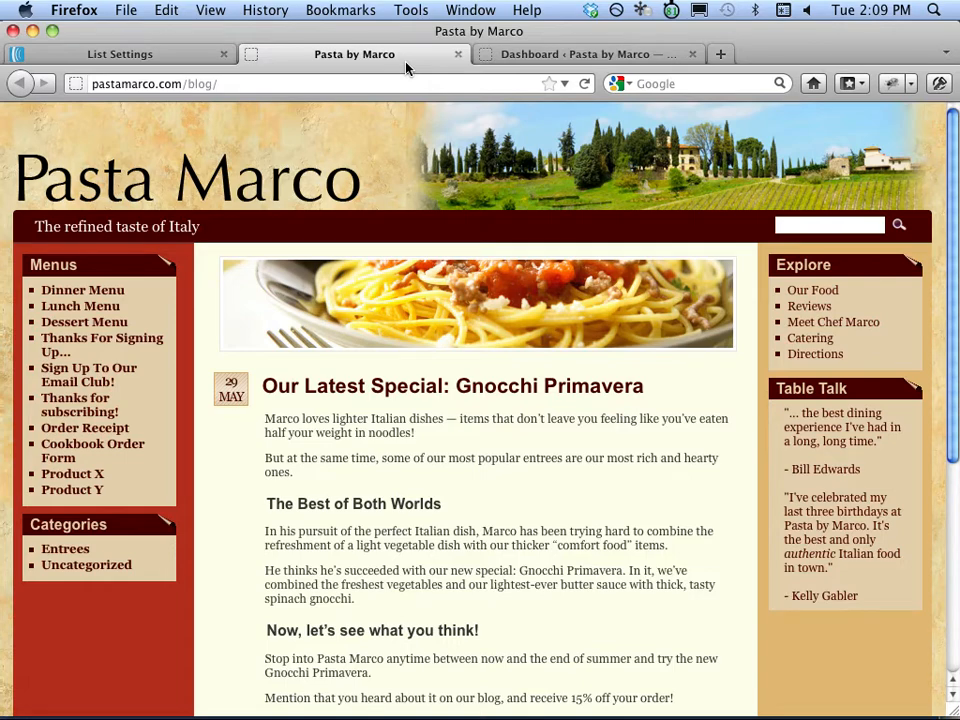
pyautogui.click(160, 56)
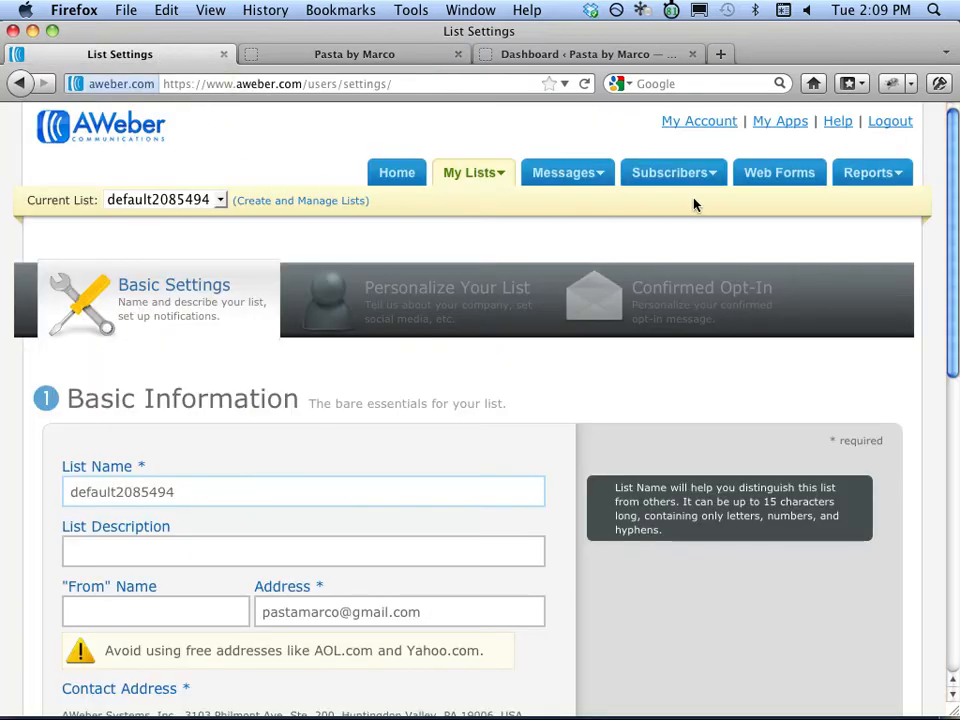
# Replace the default list name with pastamarcolist.
pyautogui.moveTo(946, 172); pyautogui.dragTo(945, 271)
pyautogui.moveTo(285, 272); pyautogui.dragTo(47, 274)
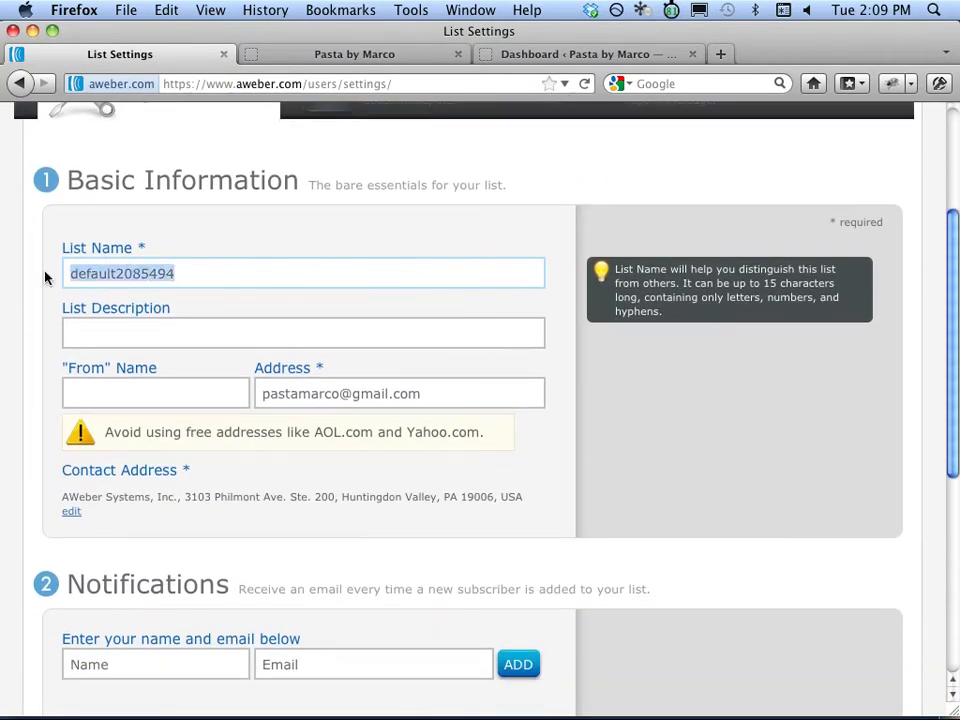
pyautogui.press('BackSpace')
pyautogui.write('pasta')
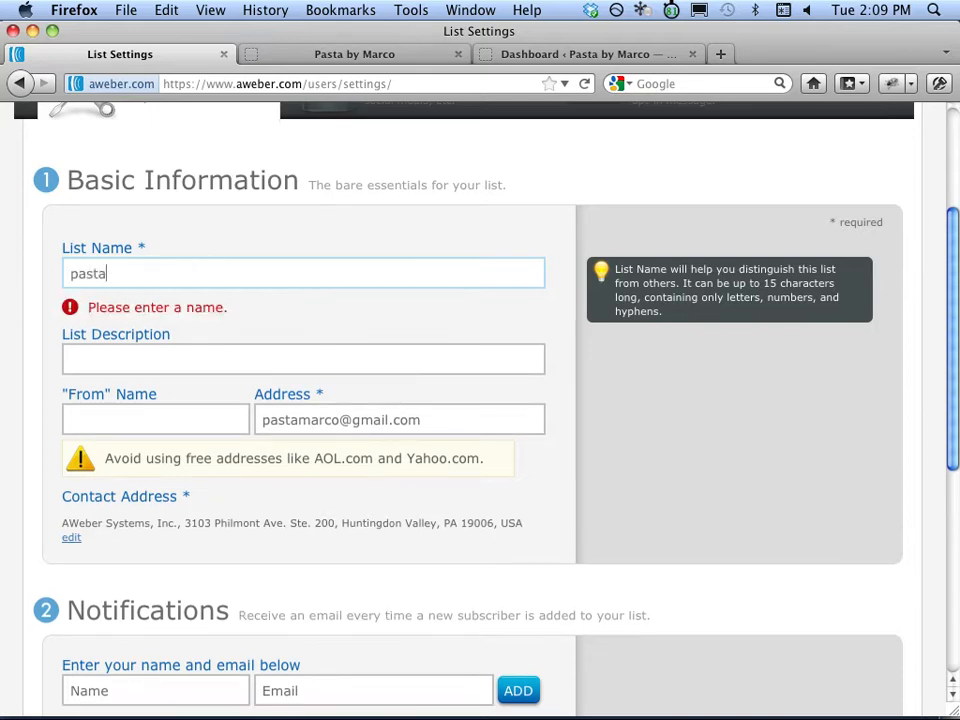
pyautogui.write('marcolist')
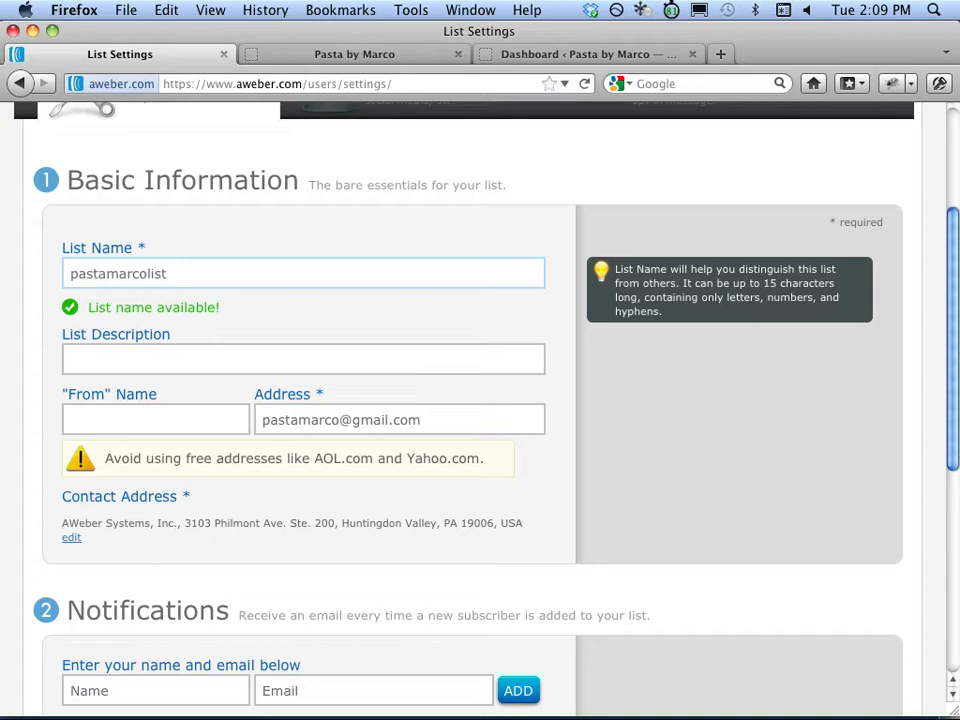
pyautogui.scroll(-3, 480, 400)
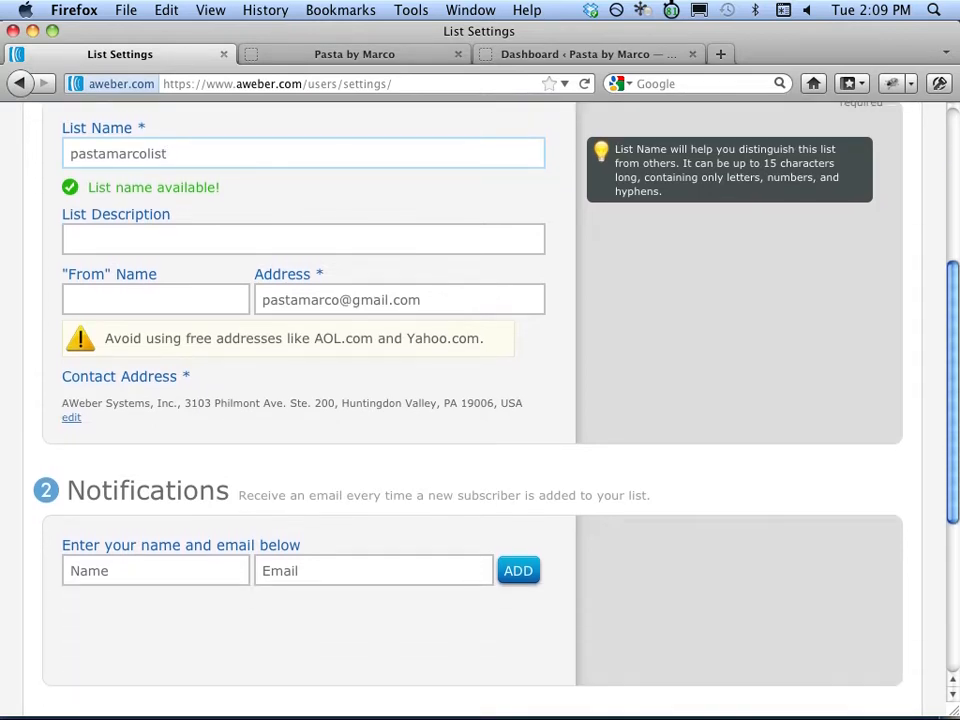
pyautogui.click(135, 300)
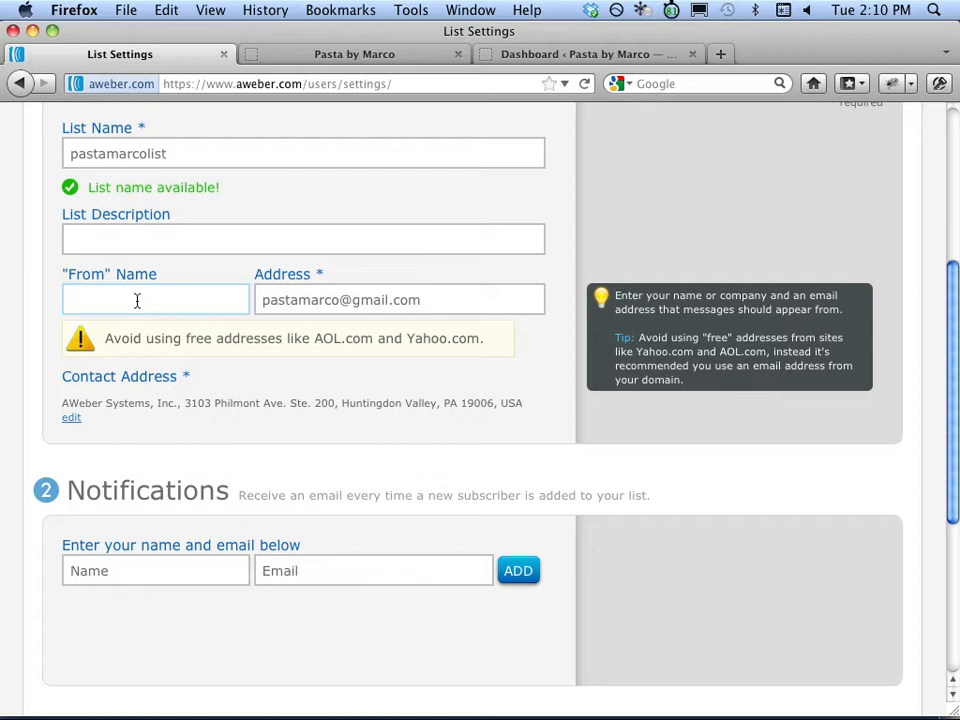
# Set the From name to the chef's name and the sender address to a pastamarco.com e-mail.
pyautogui.write('Chef Marco')
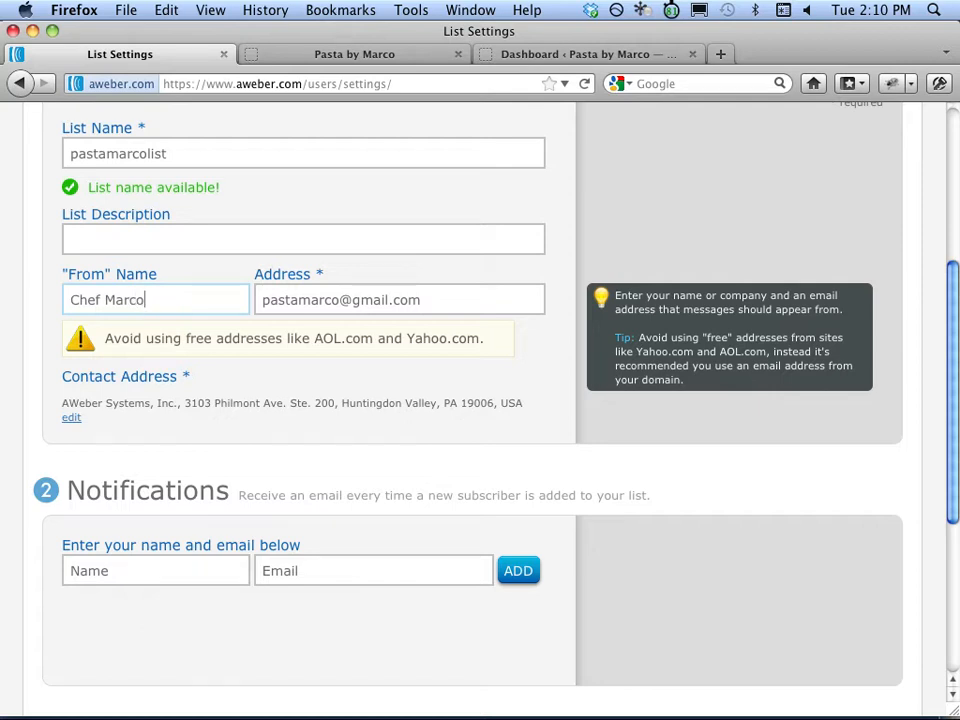
pyautogui.click(332, 299)
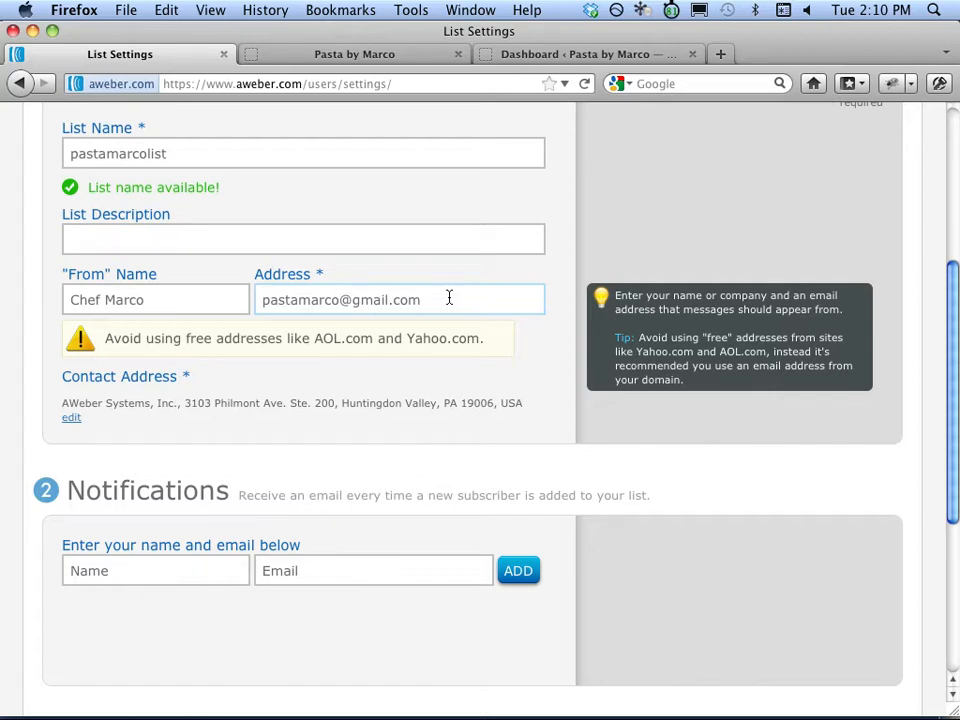
pyautogui.moveTo(439, 298); pyautogui.dragTo(276, 308)
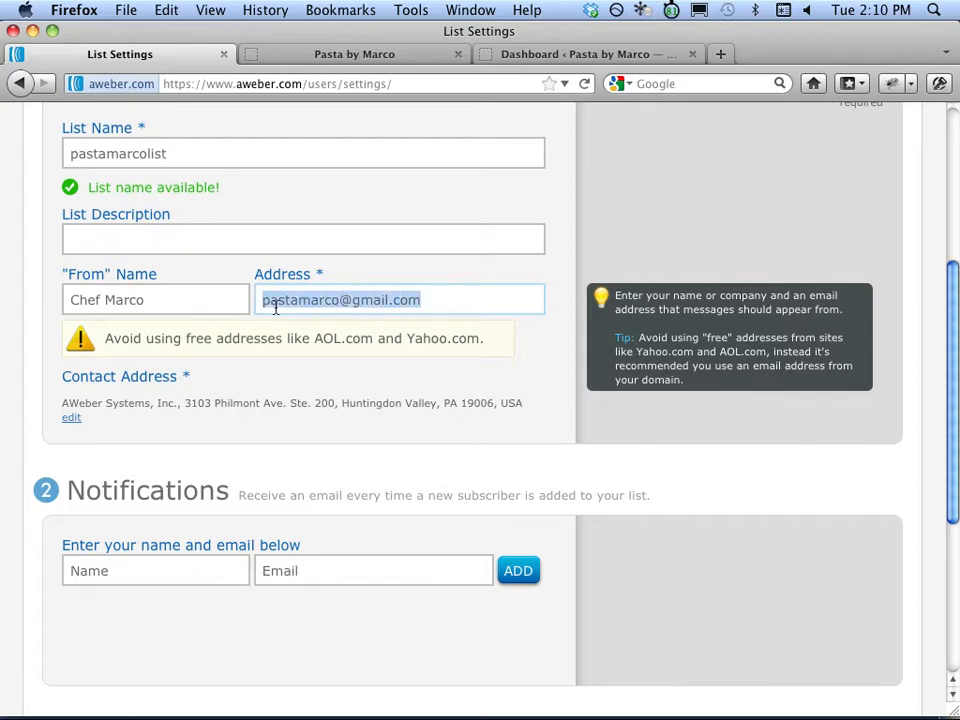
pyautogui.press('BackSpace')
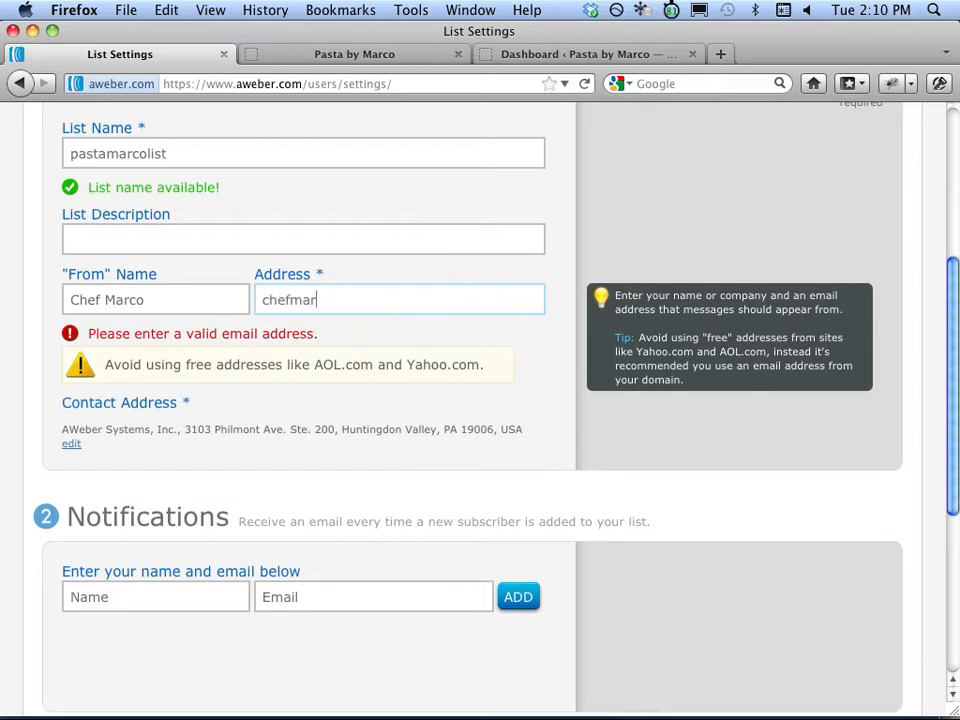
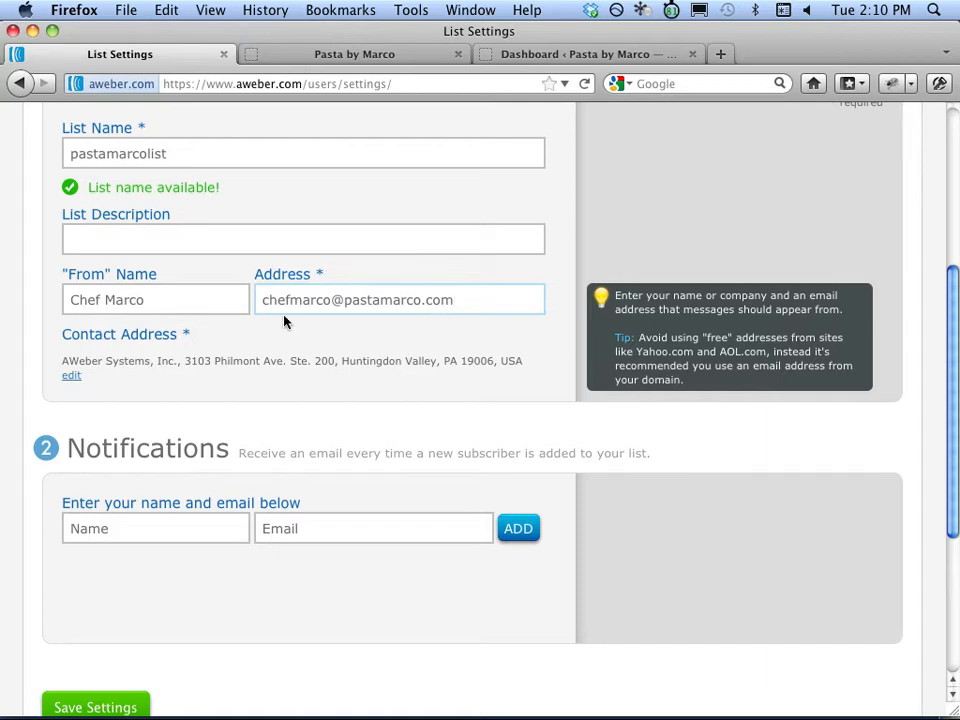
pyautogui.moveTo(332, 300); pyautogui.dragTo(459, 310)
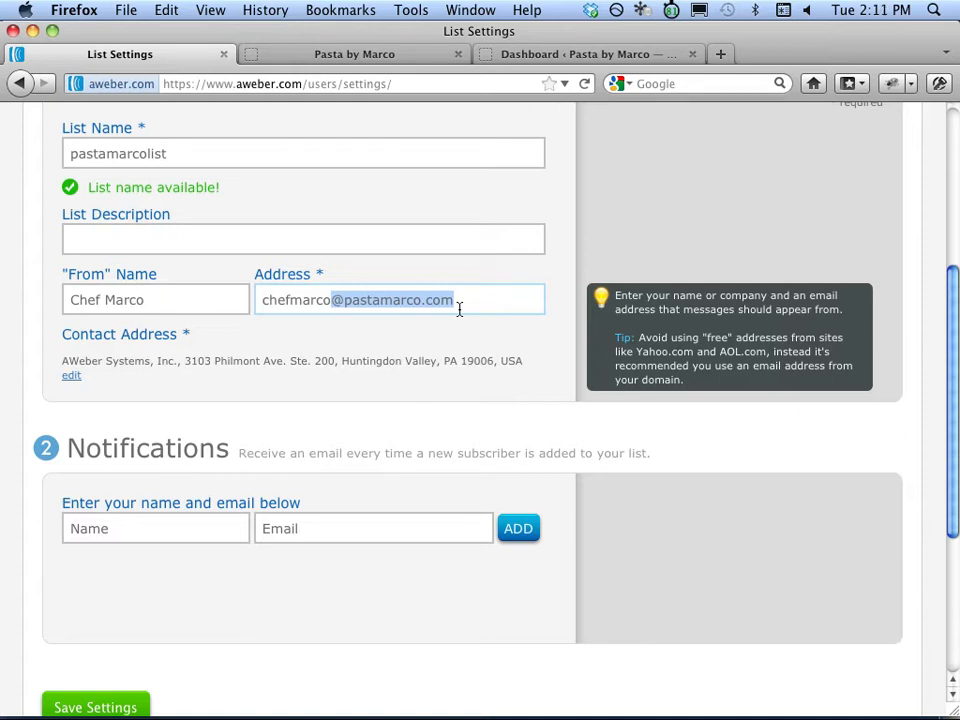
pyautogui.moveTo(953, 347); pyautogui.dragTo(950, 442)
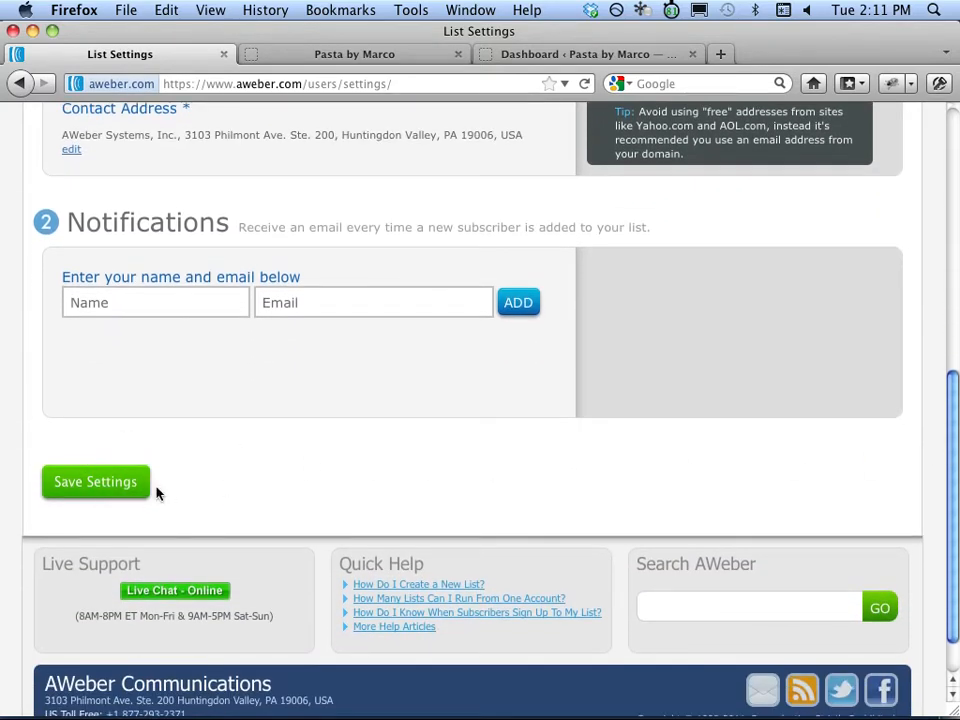
# Save the list settings and return to the top of the page.
pyautogui.click(137, 487)
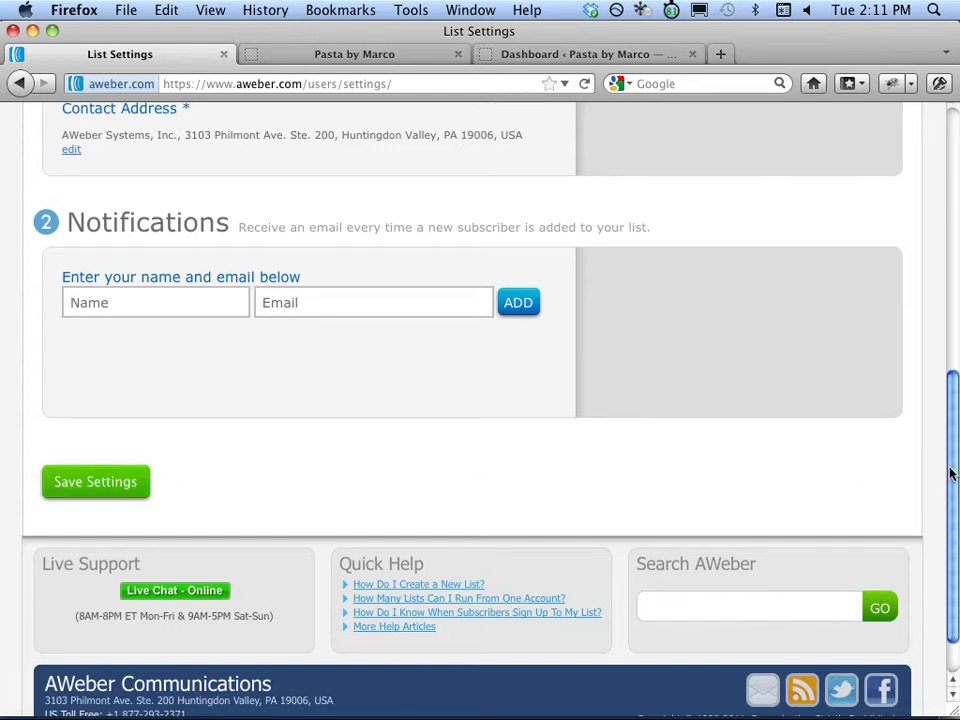
pyautogui.scroll(10, 945, 470)
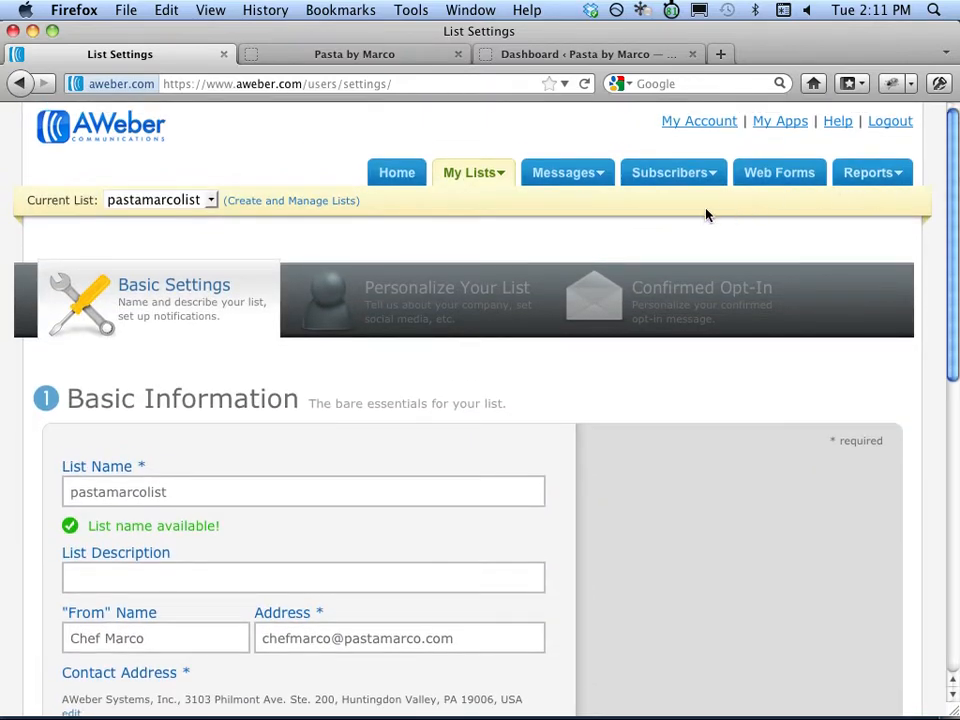
pyautogui.moveTo(611, 183)
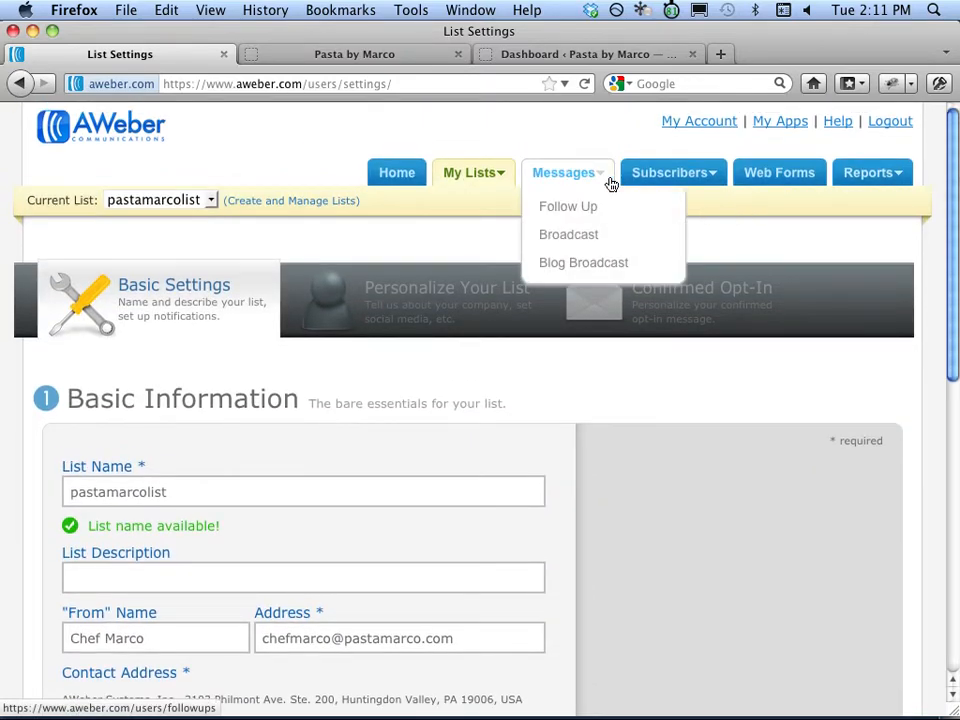
# Create a new follow-up message from the Messages > Follow Up page.
pyautogui.click(610, 205)
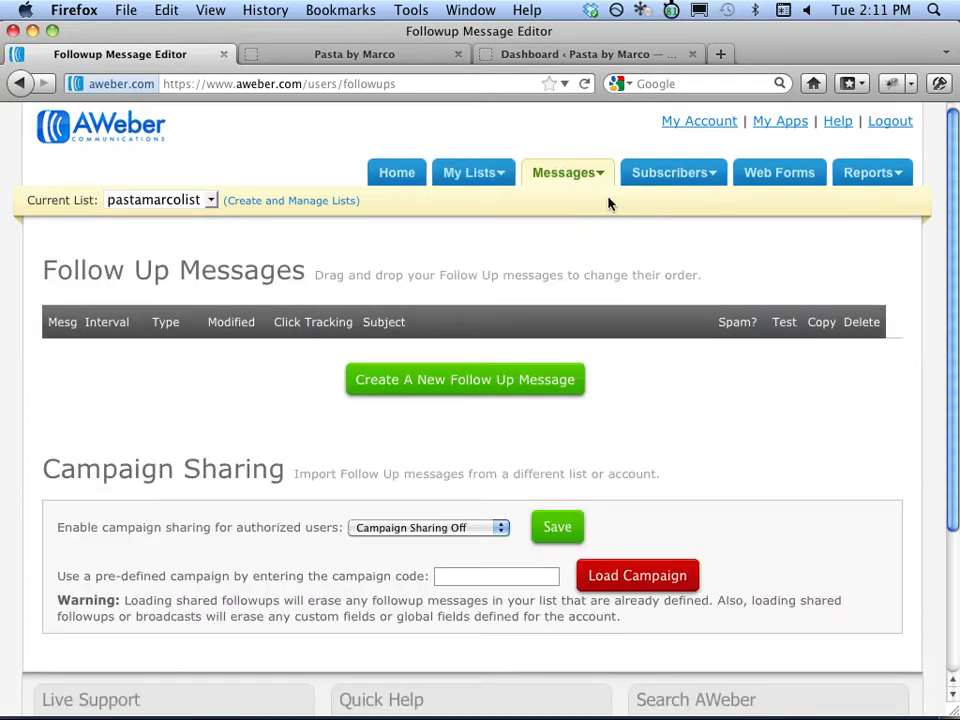
pyautogui.click(420, 386)
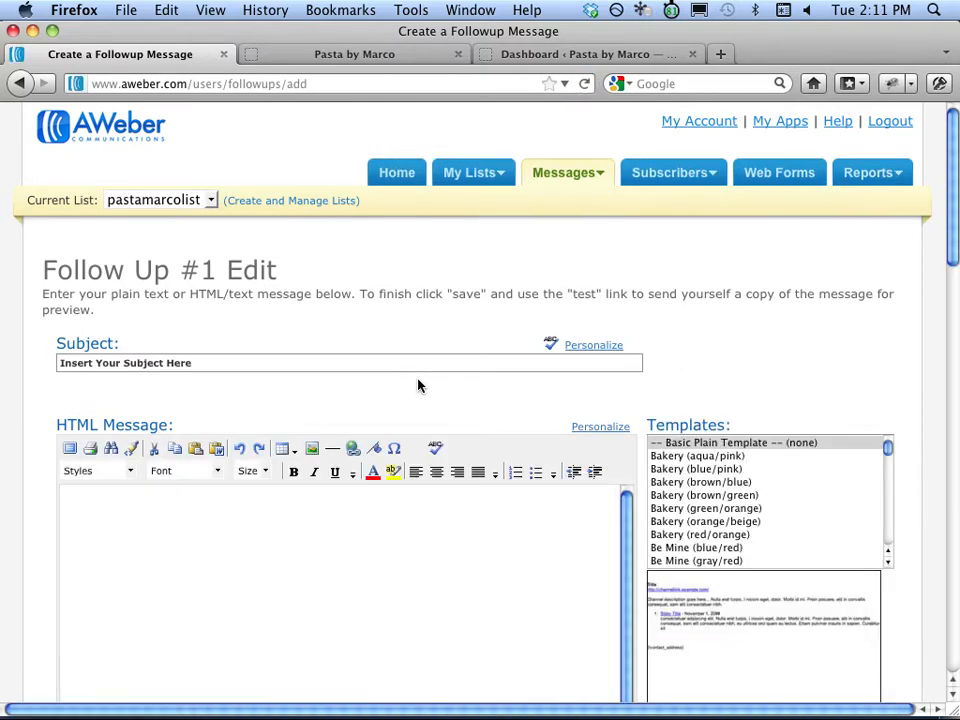
pyautogui.scroll(-3, 945, 258)
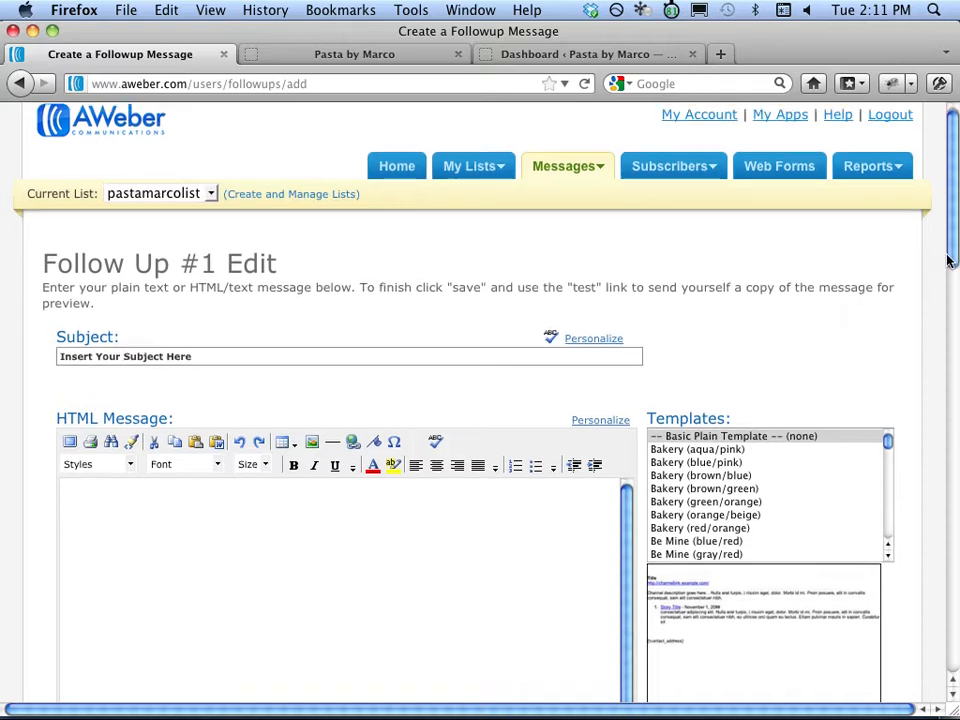
# Paste the subject 'Thanks for Joining the Pasta Marco Email Club!' from TextEdit into Follow Up #1.
pyautogui.click(534, 253)
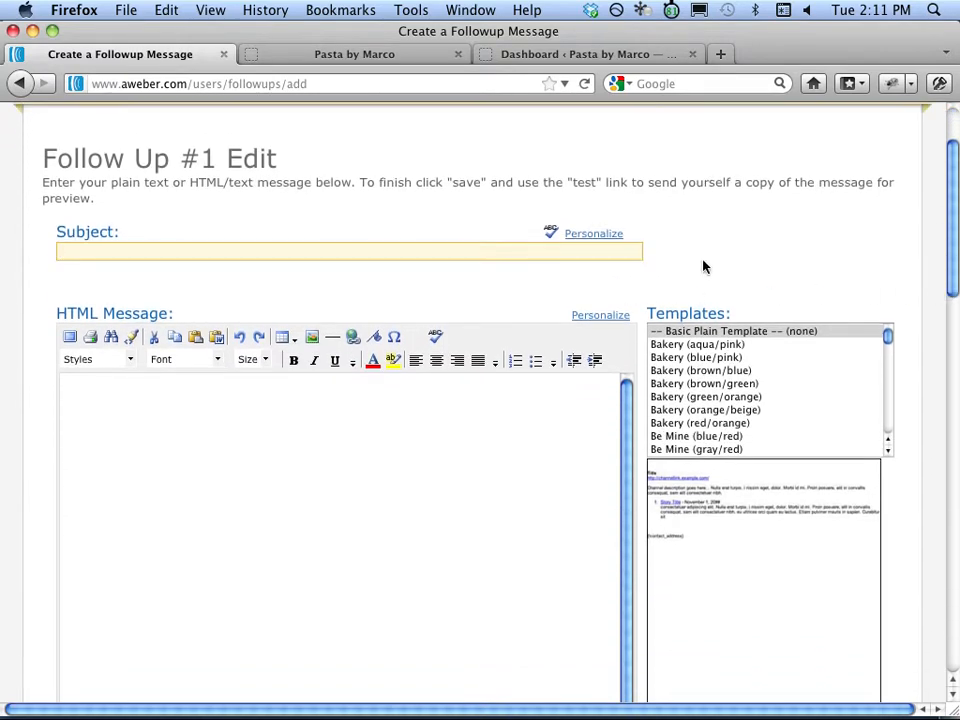
pyautogui.press('super+Tab')
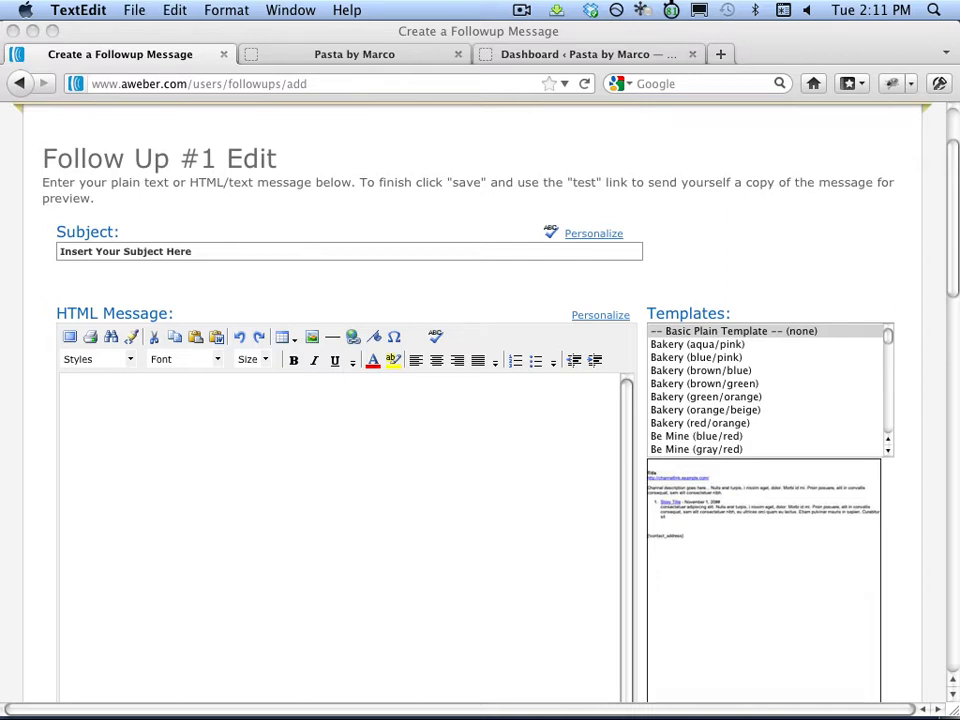
pyautogui.click(317, 291)
pyautogui.click(257, 253)
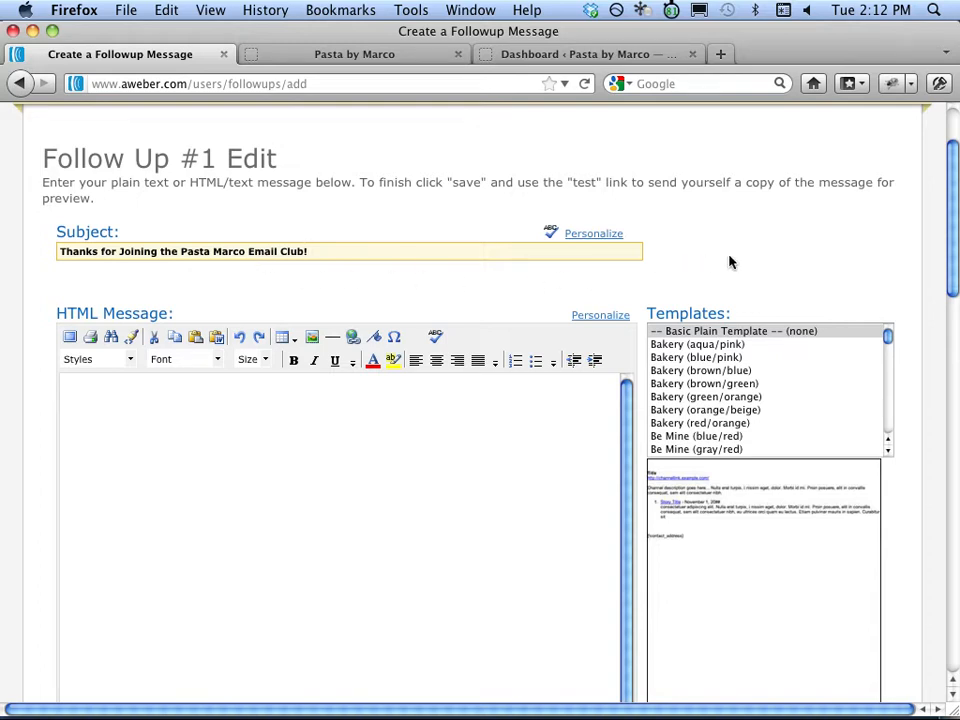
# Load the BigFoot (maroon/white) template into the HTML message body, confirming the replacement.
pyautogui.moveTo(951, 208); pyautogui.dragTo(902, 261)
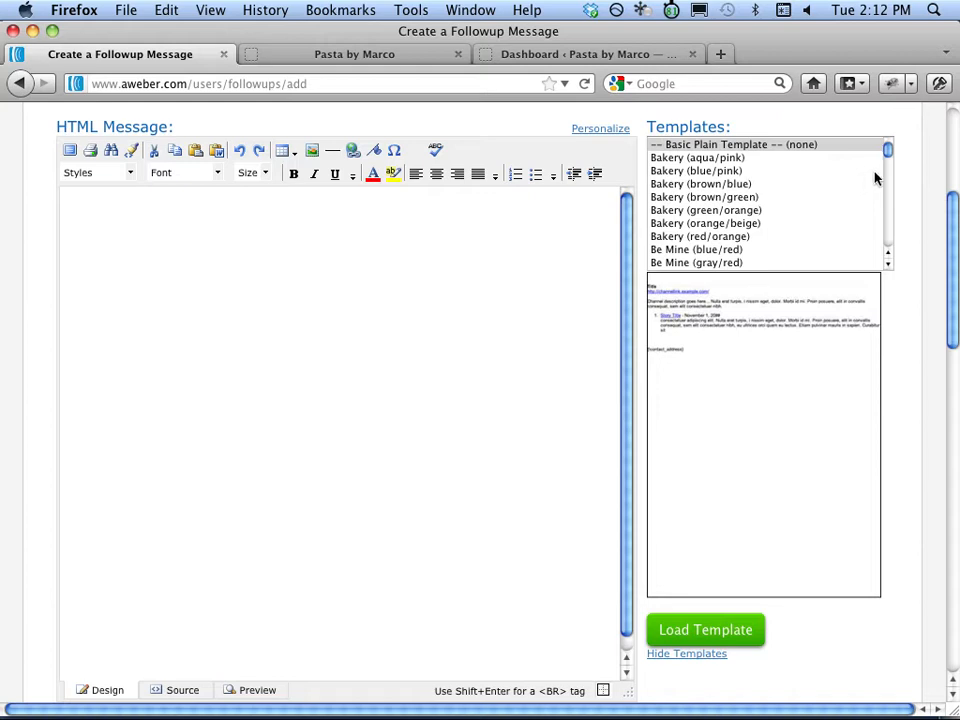
pyautogui.moveTo(887, 155); pyautogui.dragTo(887, 163)
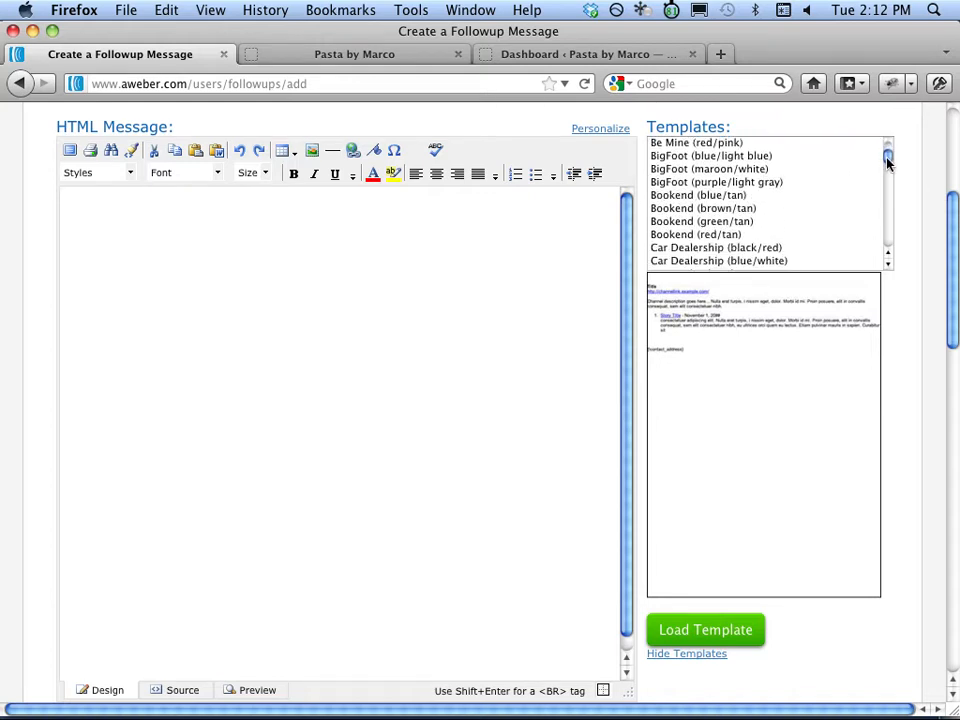
pyautogui.click(831, 170)
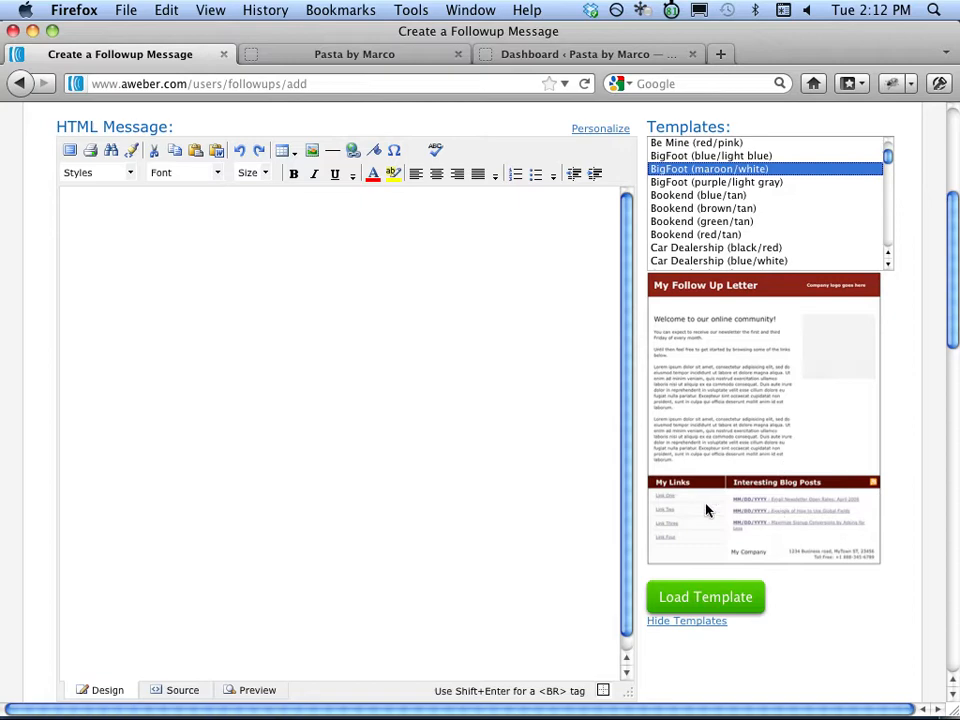
pyautogui.click(712, 598)
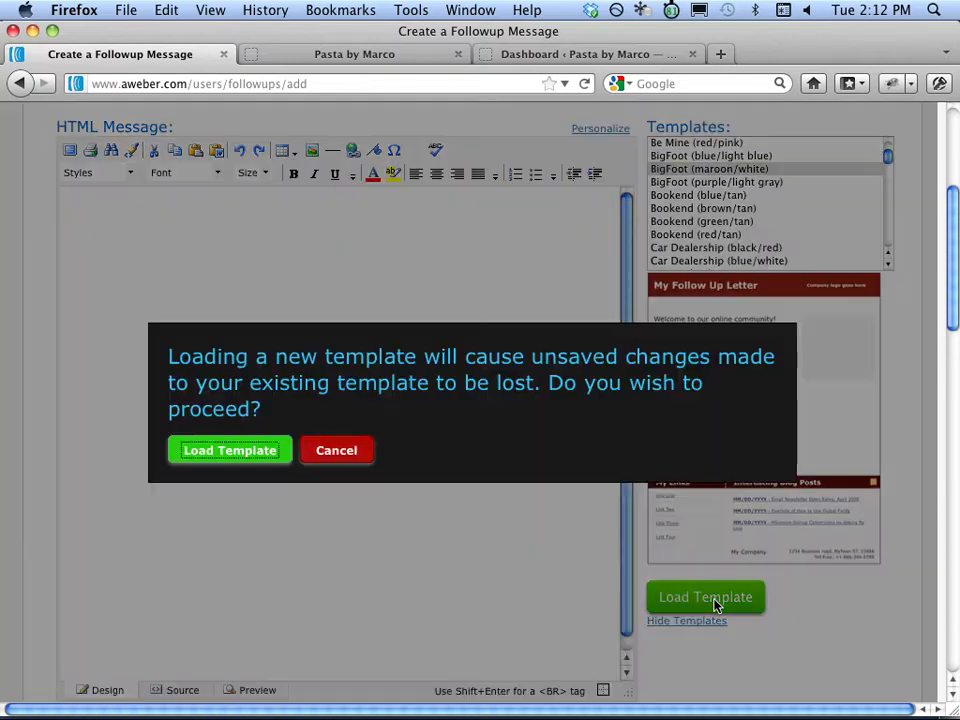
pyautogui.click(278, 456)
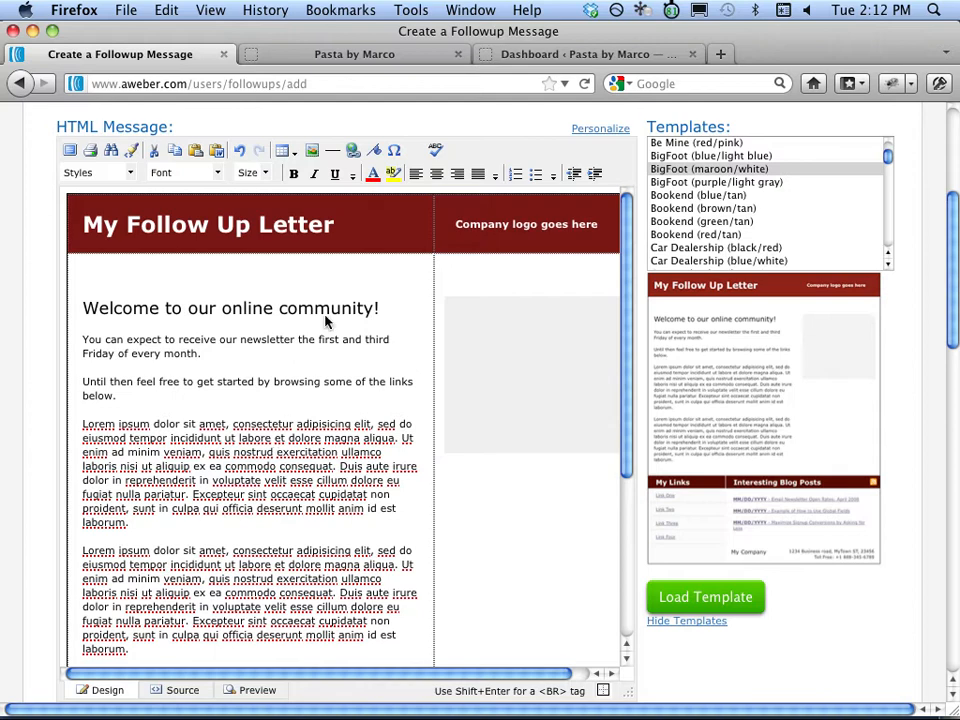
# Replace the header title 'My Follow Up Letter' with 'Chef Marco's Email Club'.
pyautogui.moveTo(338, 225); pyautogui.dragTo(84, 228)
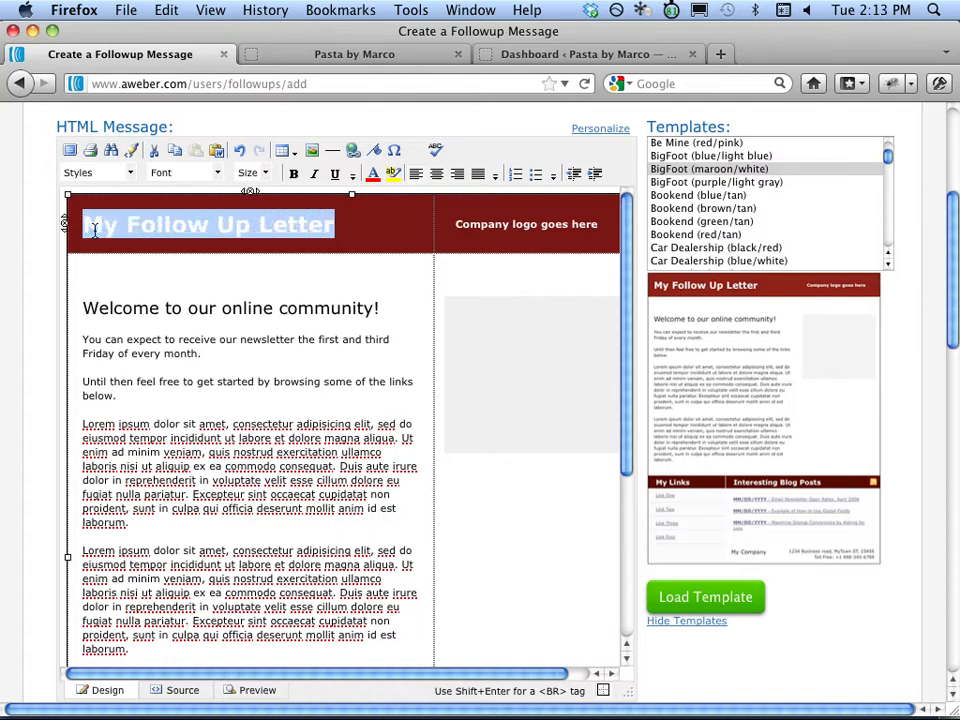
pyautogui.press('BackSpace')
pyautogui.write('Chef Ma')
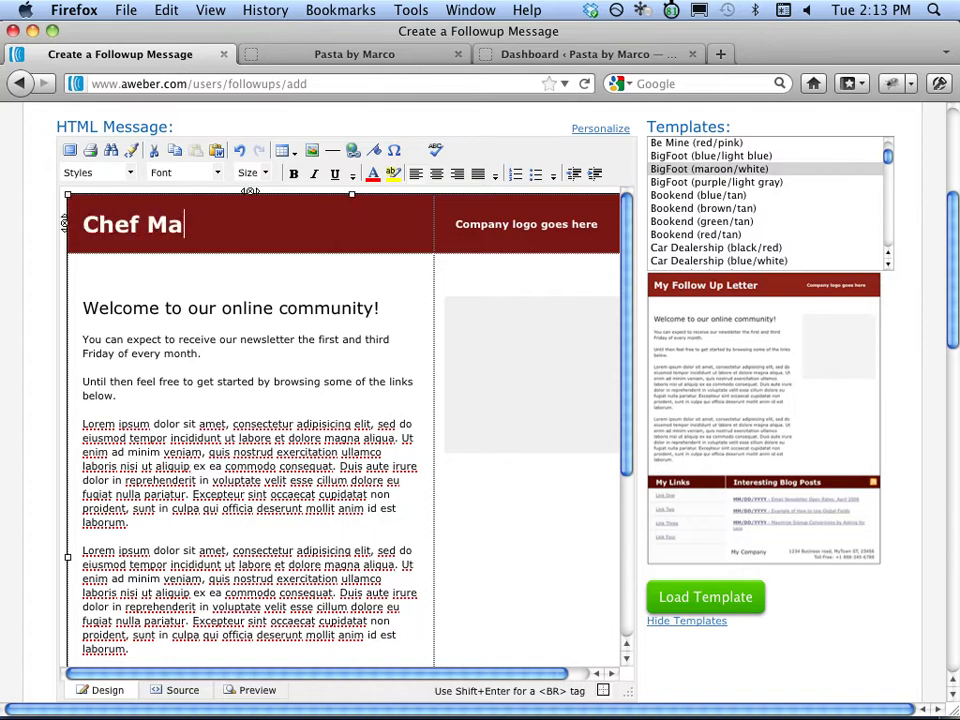
pyautogui.write("rco's Email ")
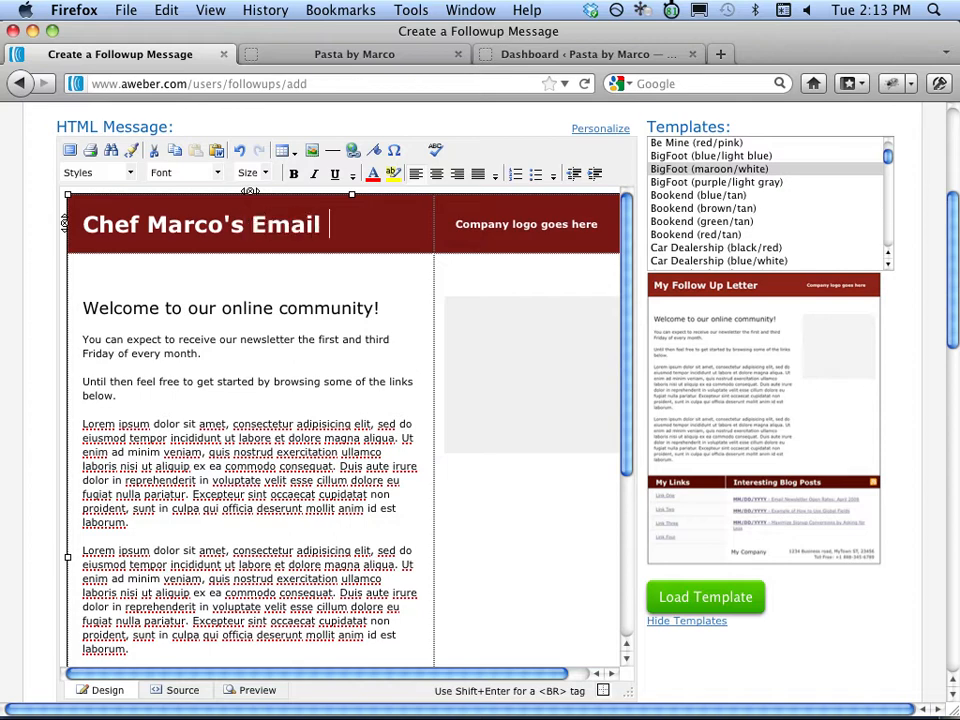
pyautogui.write('Club')
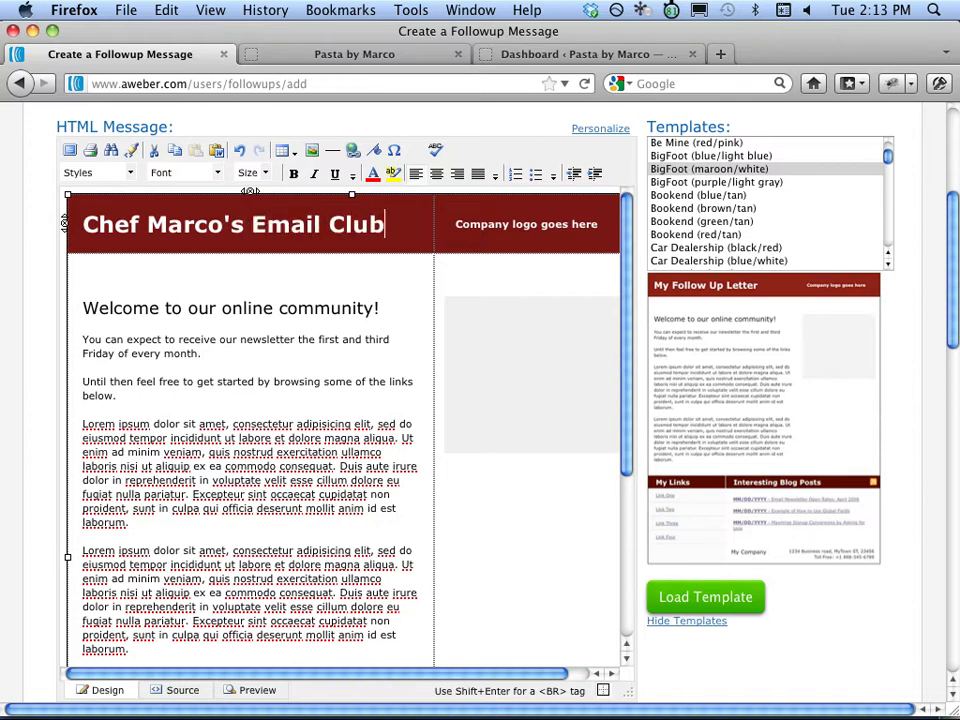
# Paste the drafted welcome email with the 15% coupon link over the four Lorem ipsum paragraphs.
pyautogui.press('super+Tab')
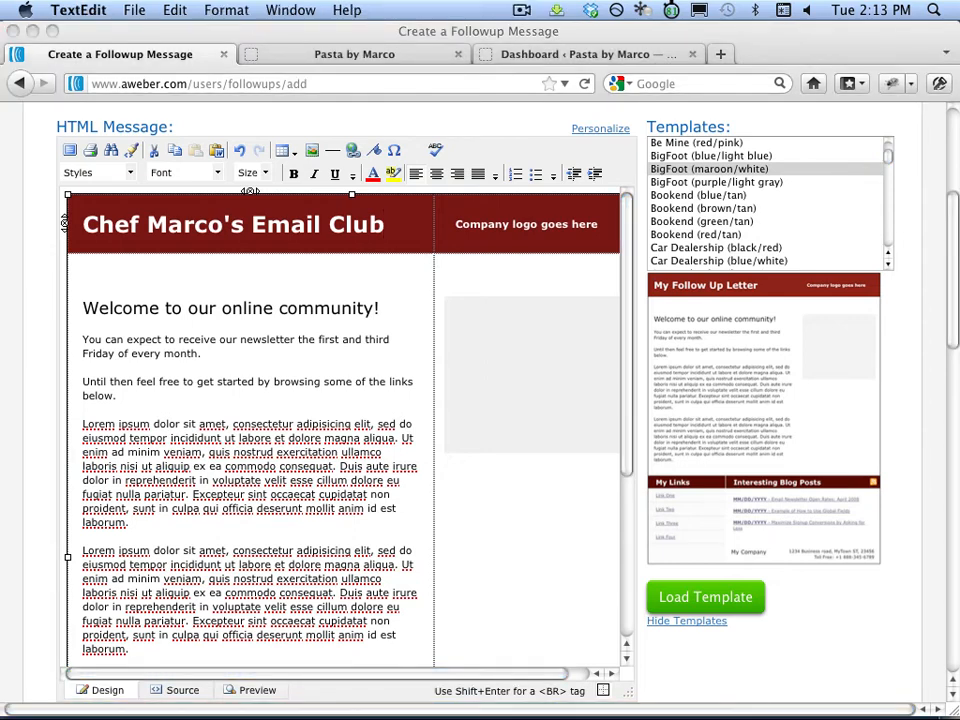
pyautogui.press('super+c')
pyautogui.scroll(-1, 156, 636)
pyautogui.click(124, 636)
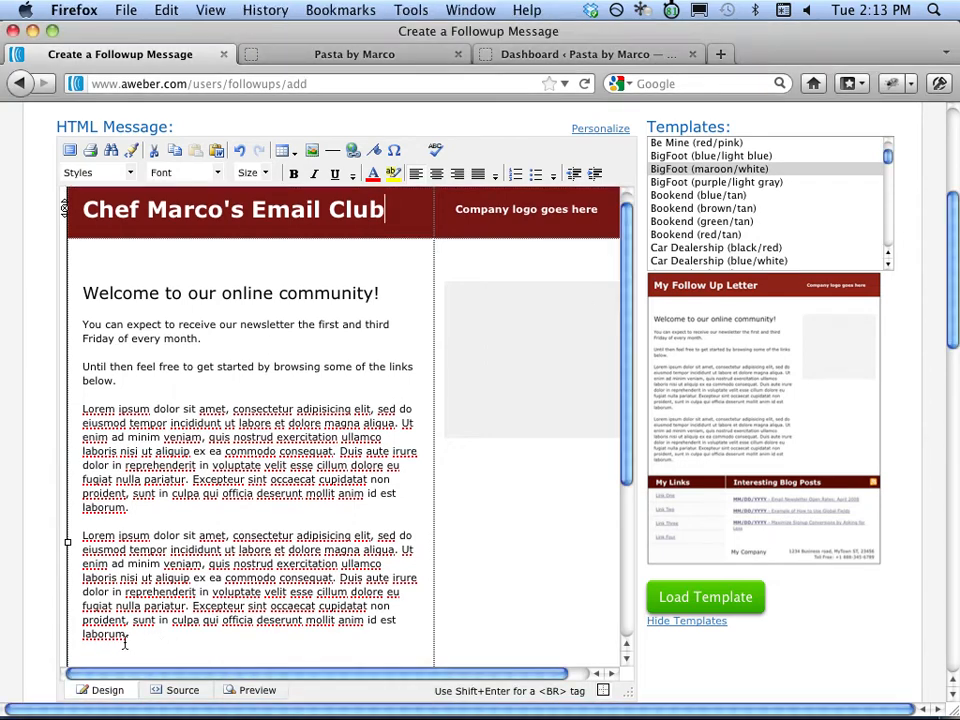
pyautogui.tripleClick(125, 637)
pyautogui.moveTo(92, 479); pyautogui.dragTo(84, 324)
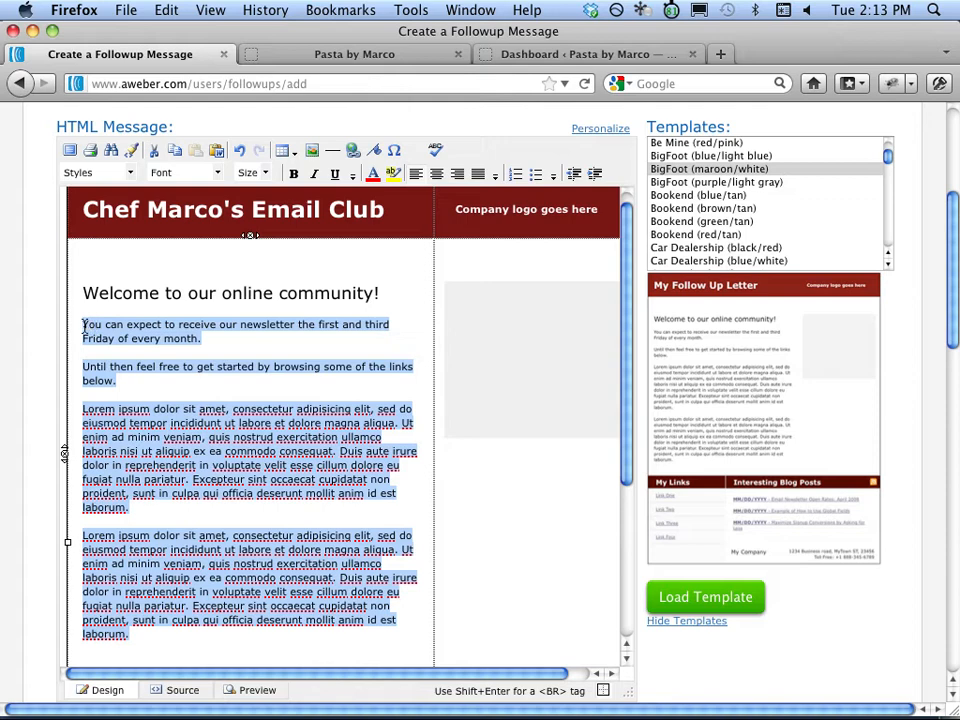
pyautogui.press('super+v')
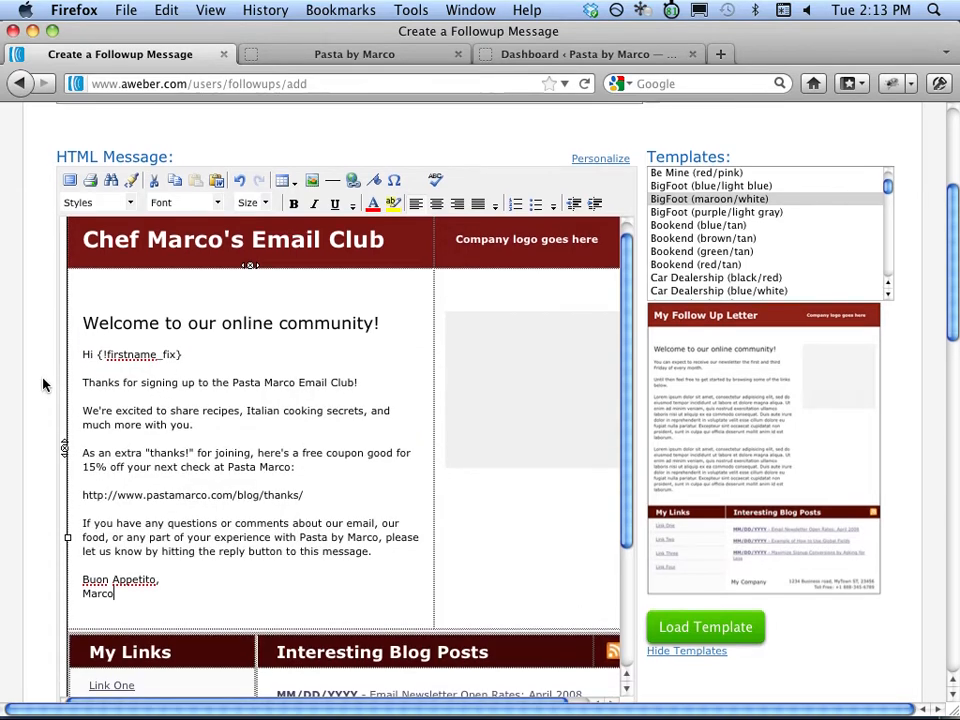
pyautogui.scroll(1, 45, 385)
pyautogui.moveTo(942, 208); pyautogui.dragTo(943, 390)
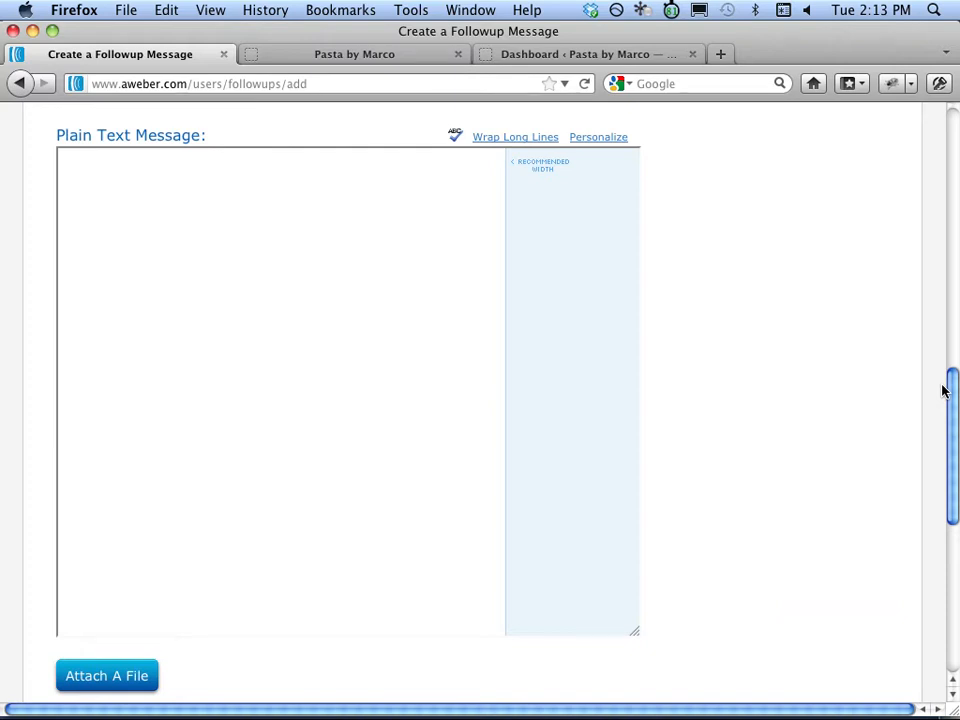
# Paste the welcome email into the Plain Text Message box and wrap long lines.
pyautogui.click(343, 211)
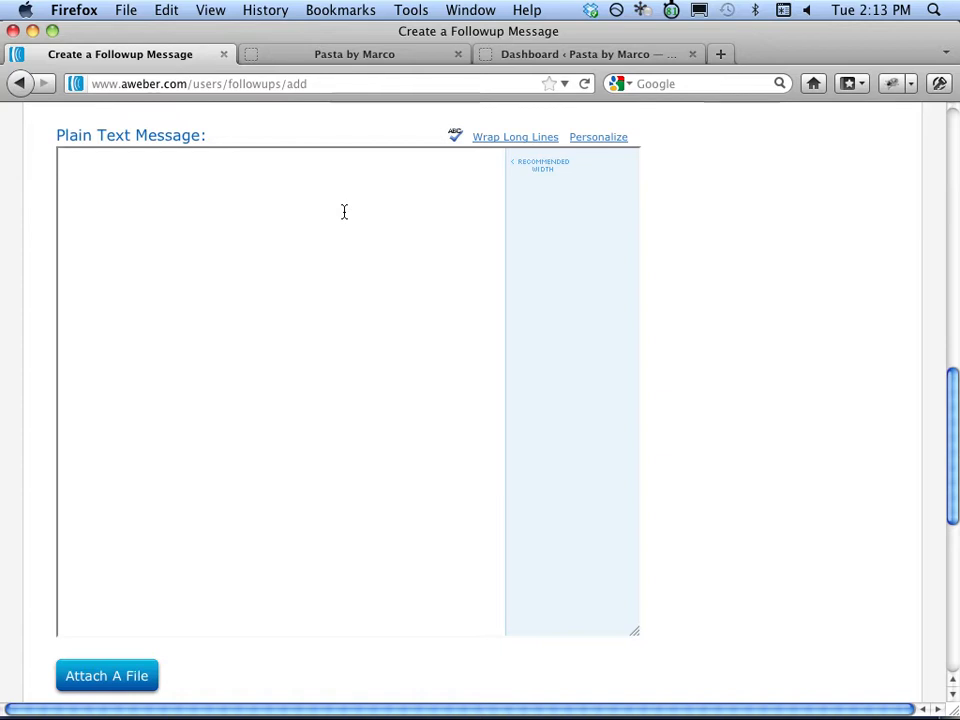
pyautogui.press('super+v')
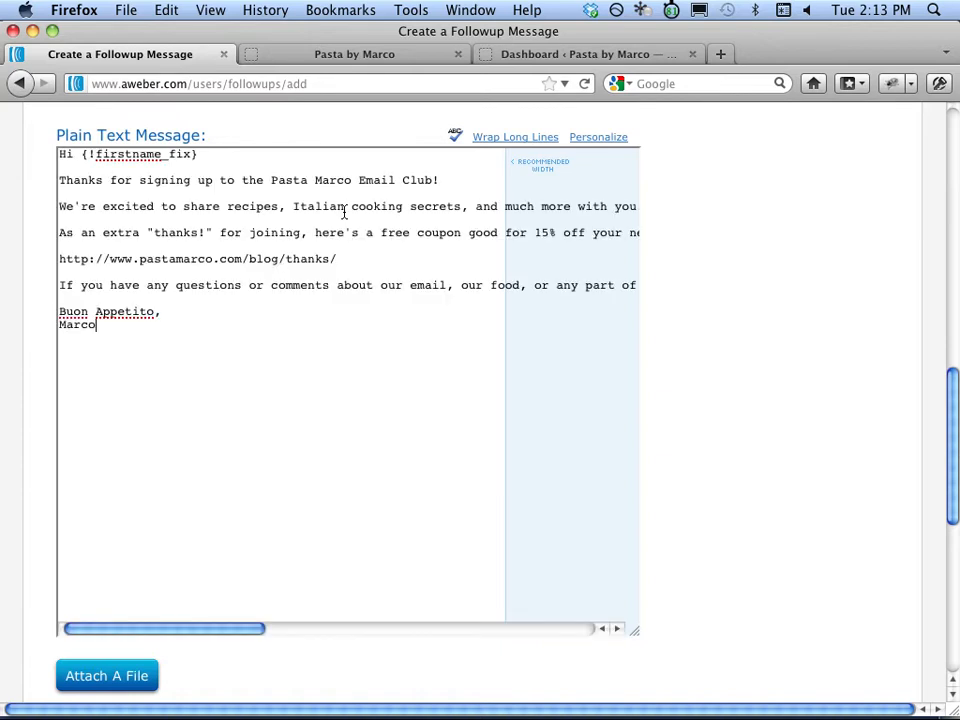
pyautogui.click(510, 143)
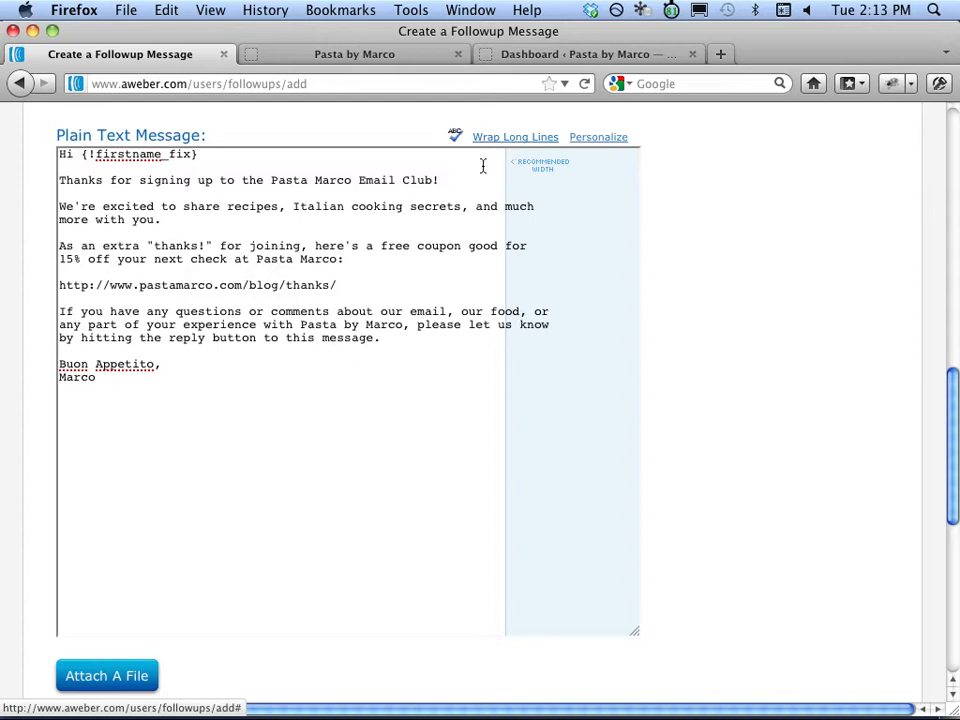
# Review the wrapped plain text, from the thanks line through the coupon URL to the closing paragraph.
pyautogui.moveTo(454, 180); pyautogui.dragTo(268, 165)
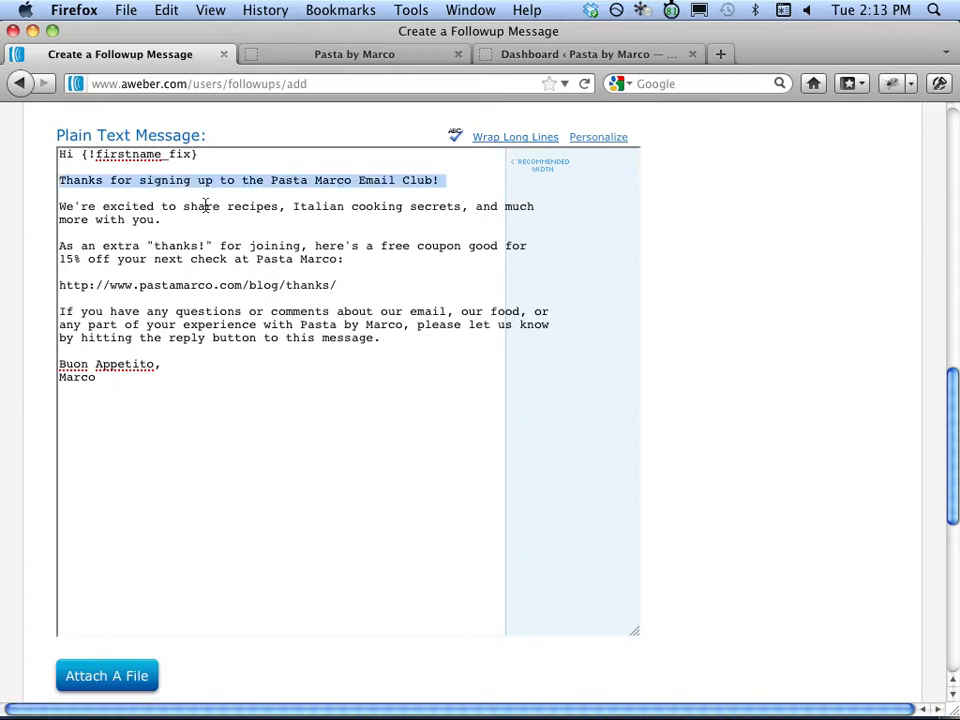
pyautogui.moveTo(163, 219); pyautogui.dragTo(58, 206)
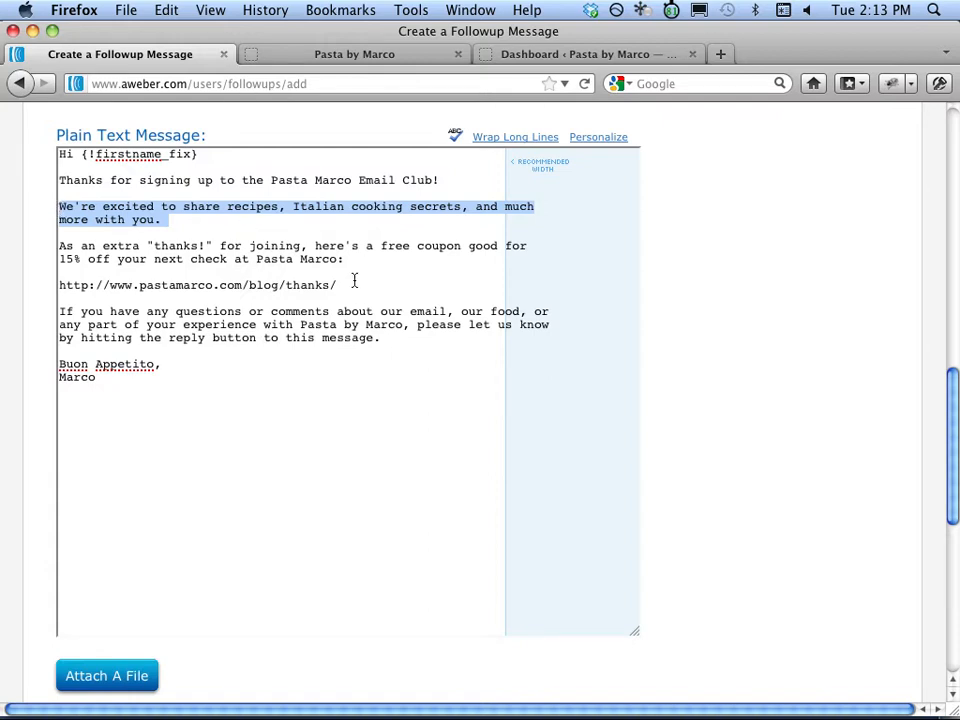
pyautogui.click(200, 297)
pyautogui.moveTo(340, 285); pyautogui.dragTo(62, 286)
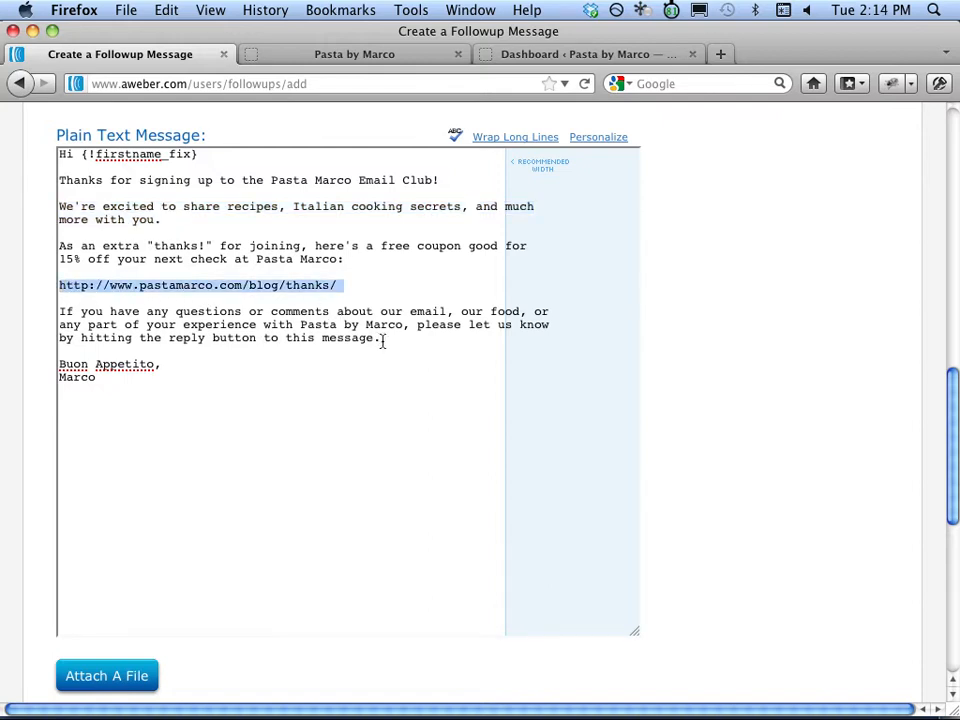
pyautogui.moveTo(382, 341); pyautogui.dragTo(61, 309)
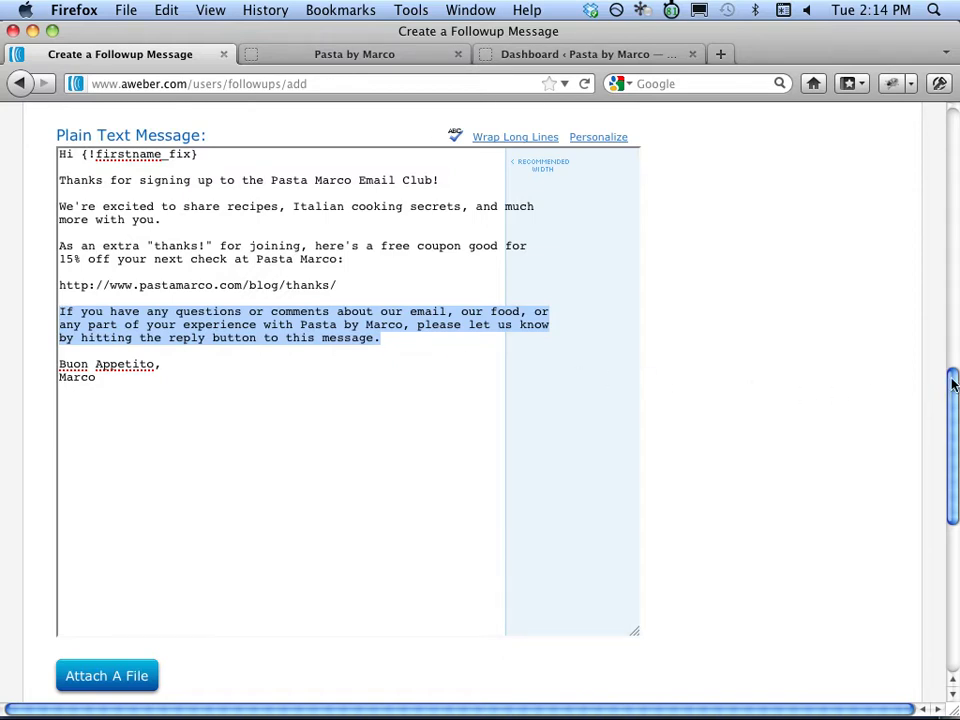
pyautogui.moveTo(952, 385); pyautogui.dragTo(951, 499)
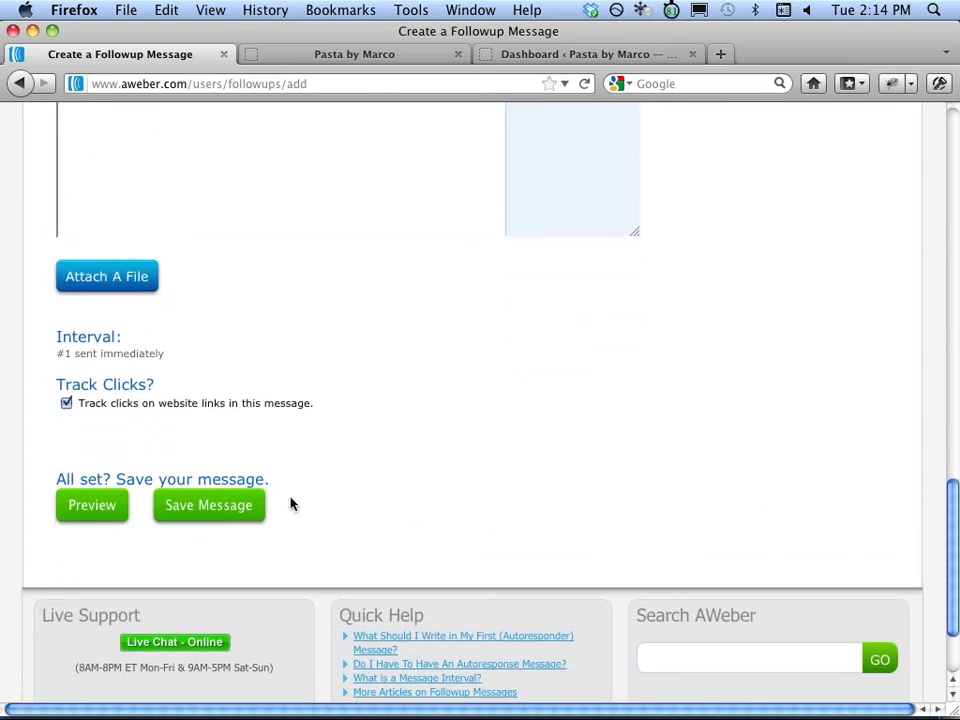
# Save the welcome message as Follow Up #1 with click tracking on.
pyautogui.click(227, 508)
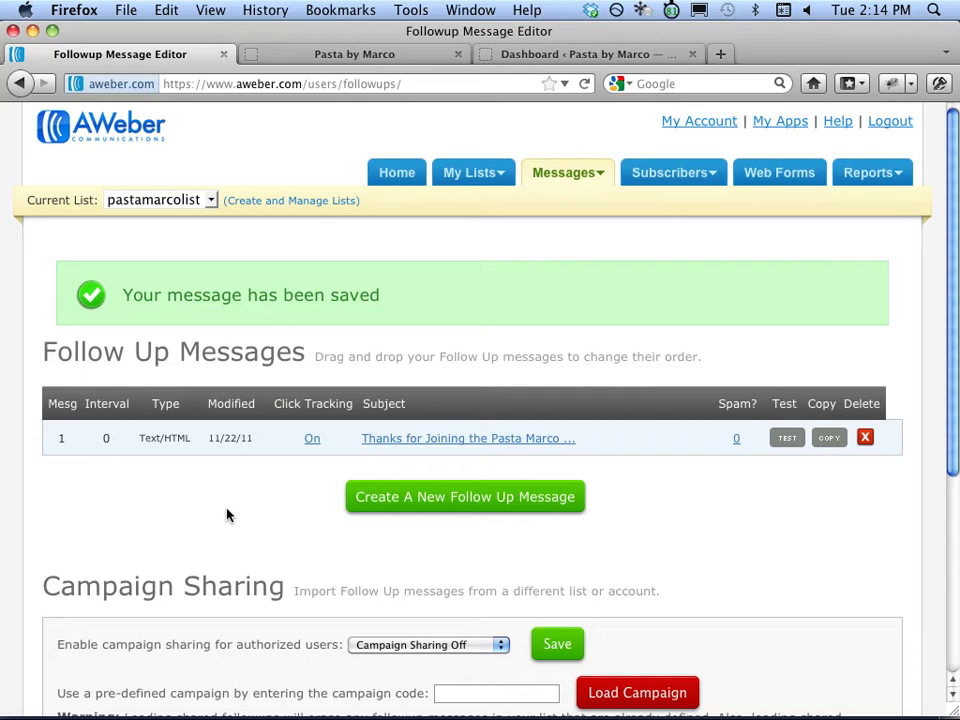
# Start a new web form from the Web Forms section and expand all template categories.
pyautogui.click(780, 188)
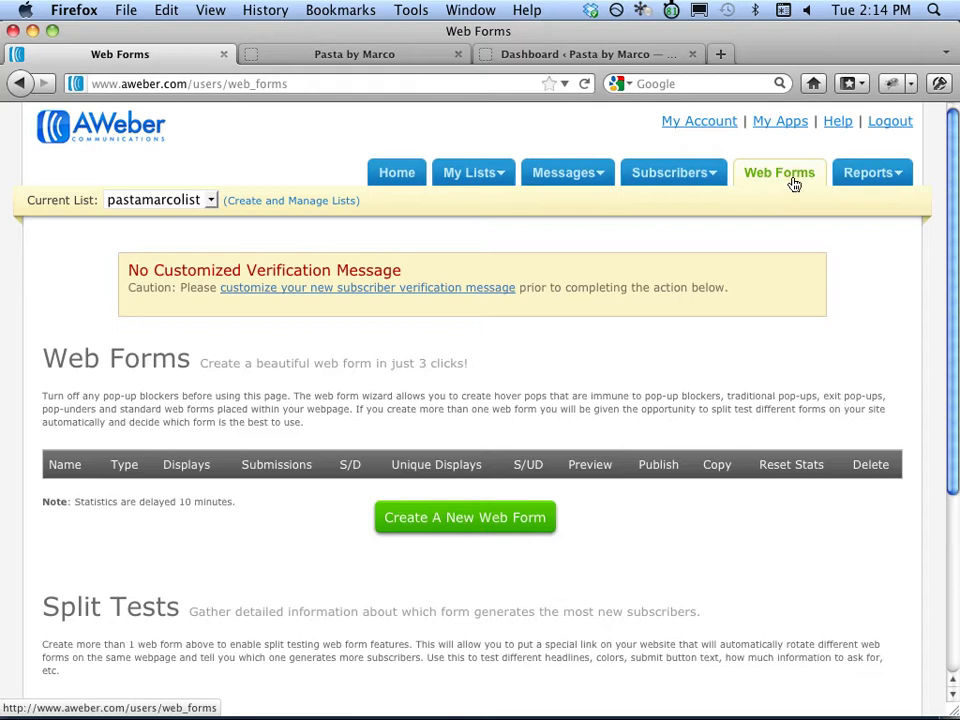
pyautogui.click(458, 536)
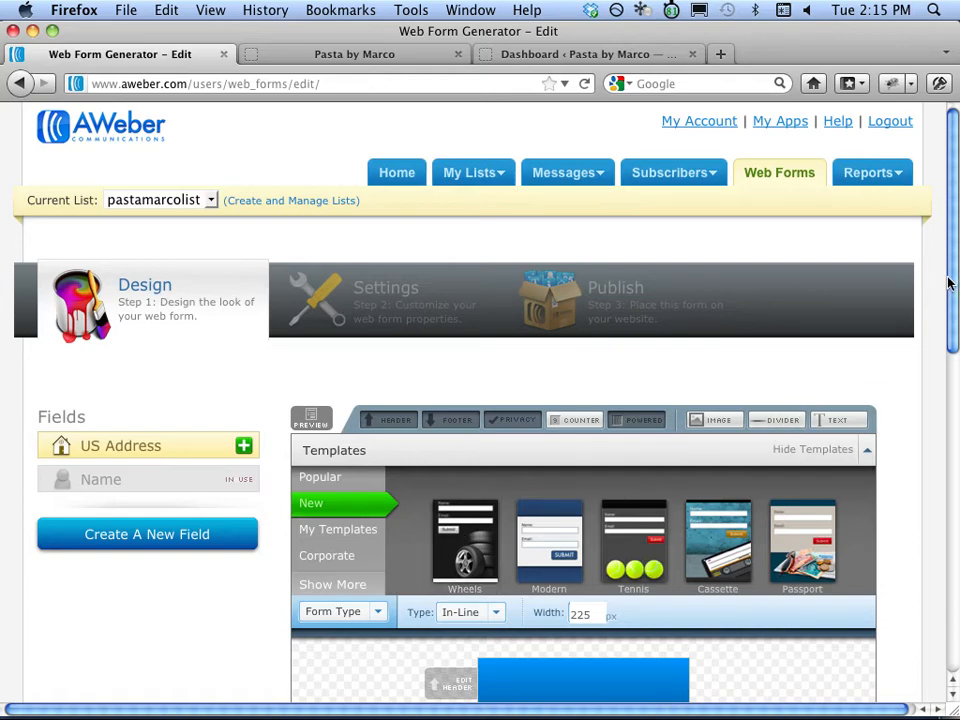
pyautogui.moveTo(949, 284); pyautogui.dragTo(949, 386)
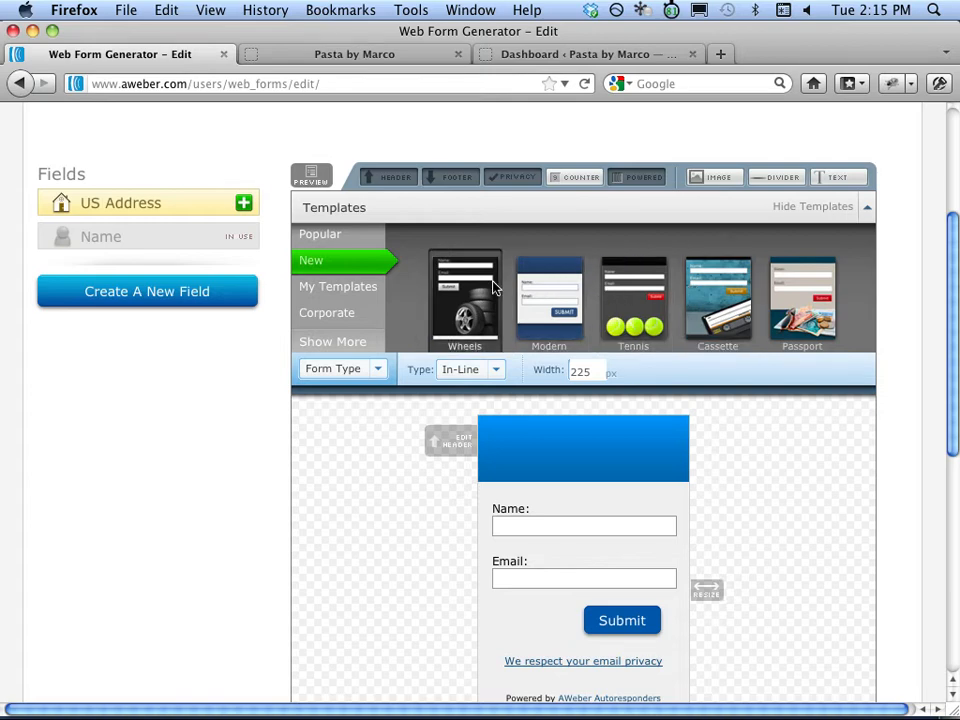
pyautogui.click(375, 345)
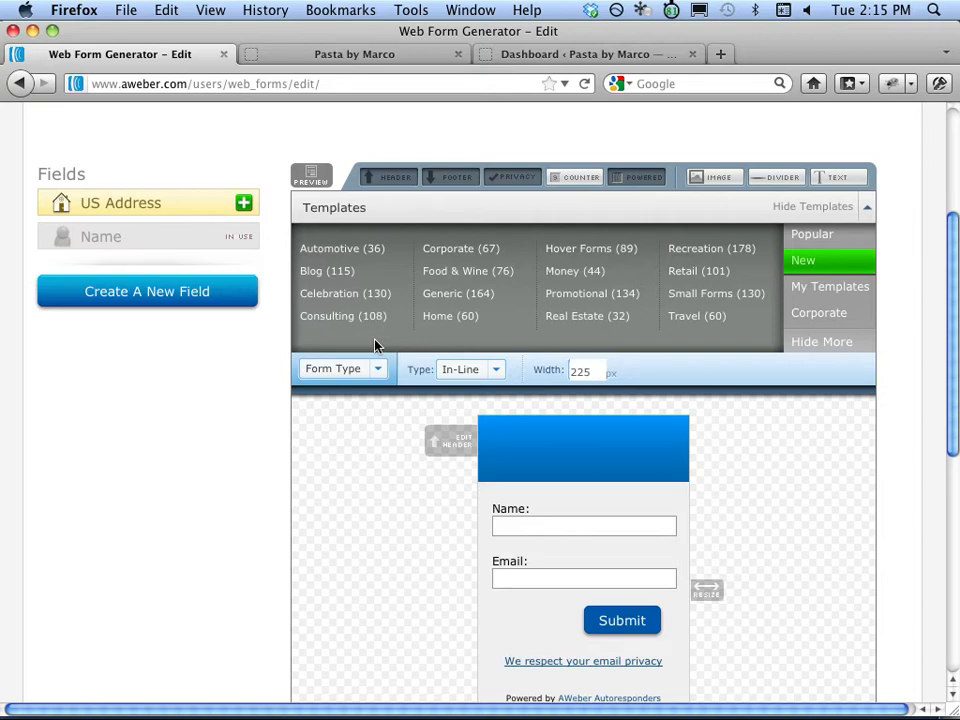
# Load the Food & Wine Pizzeria template in Roma colours, after previewing Toscana and Olive.
pyautogui.click(470, 271)
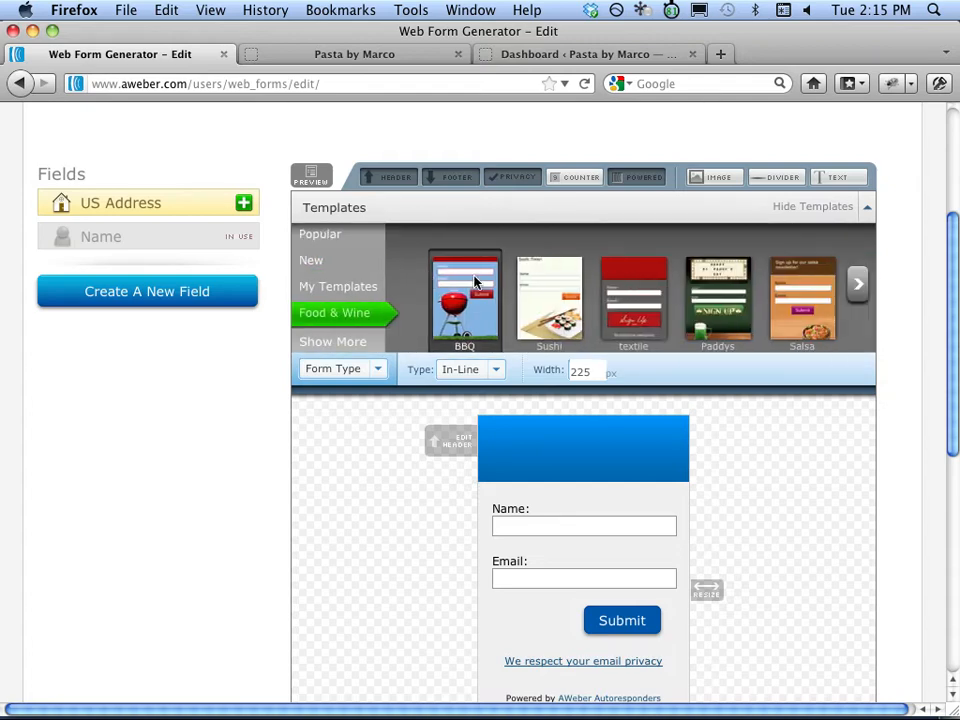
pyautogui.click(852, 288)
pyautogui.click(853, 288)
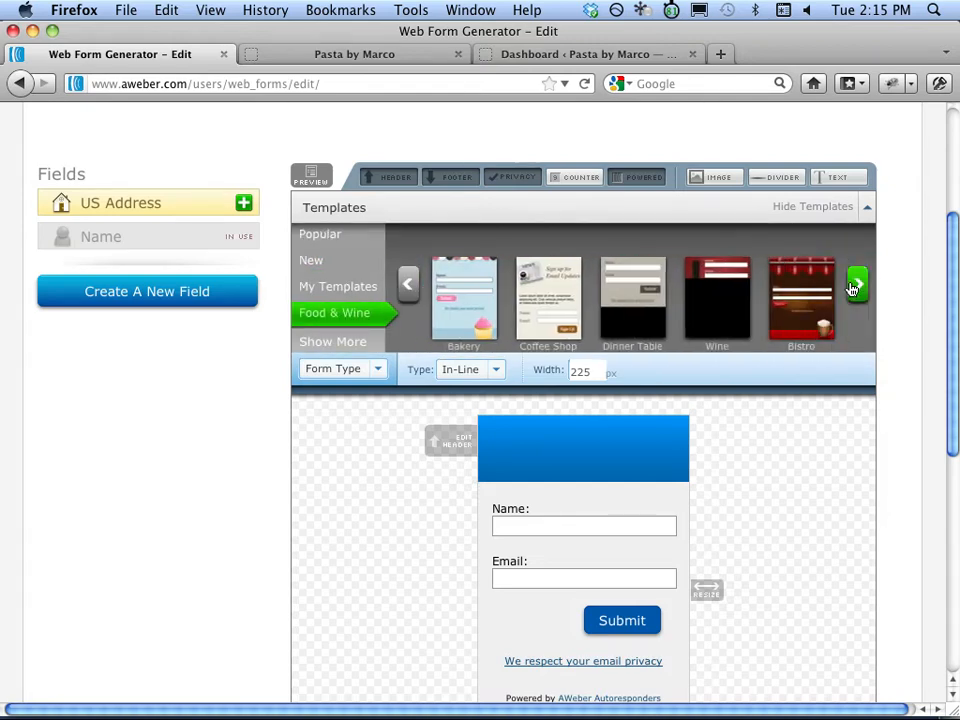
pyautogui.click(852, 288)
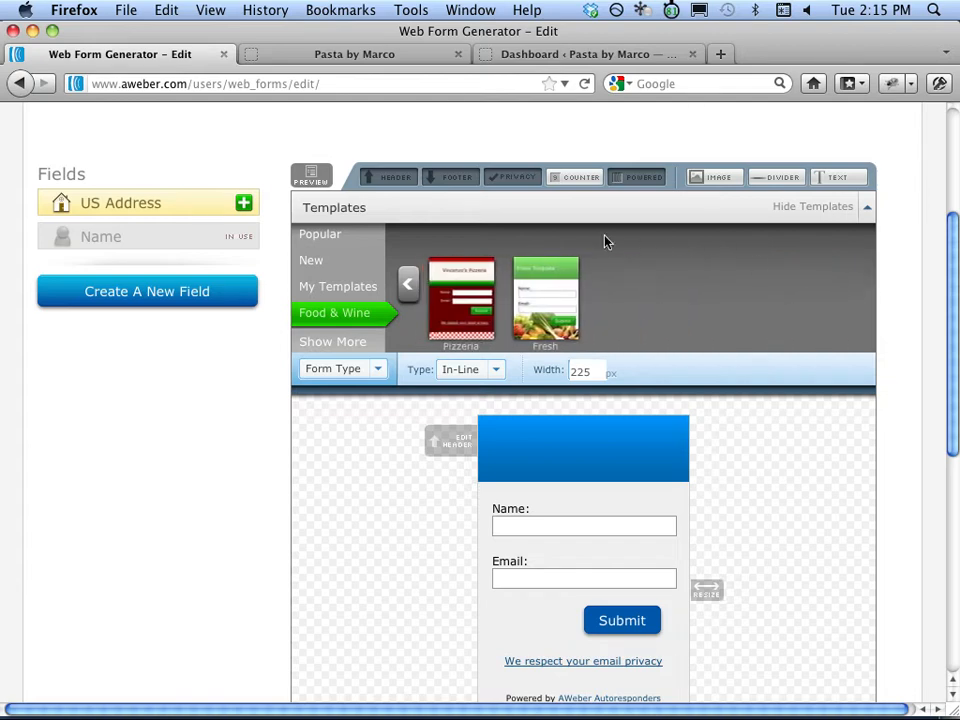
pyautogui.click(483, 304)
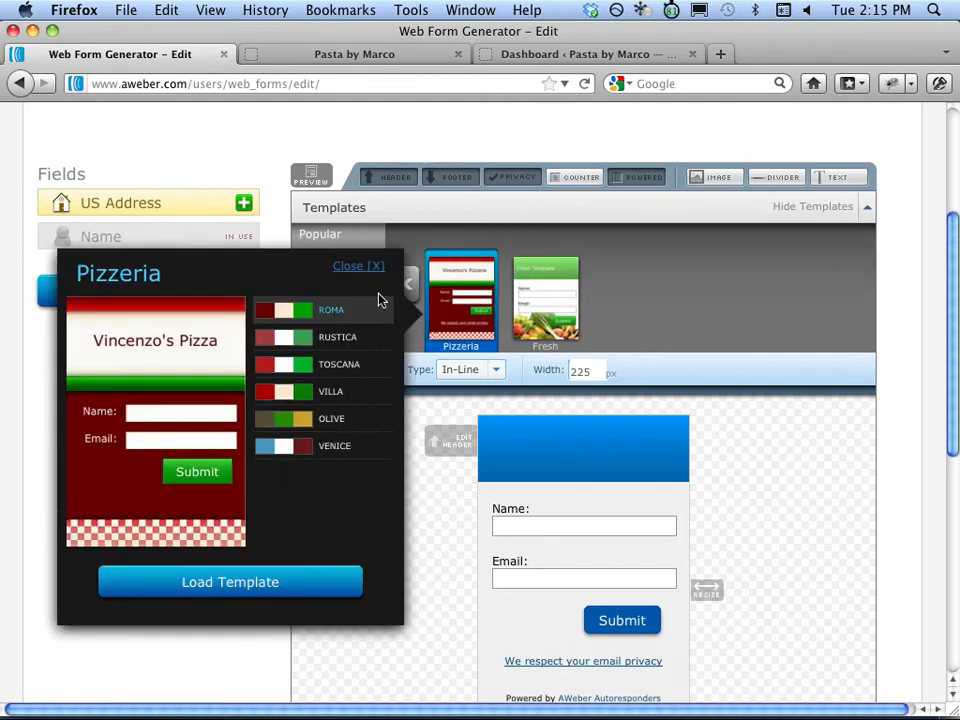
pyautogui.click(287, 366)
pyautogui.click(295, 419)
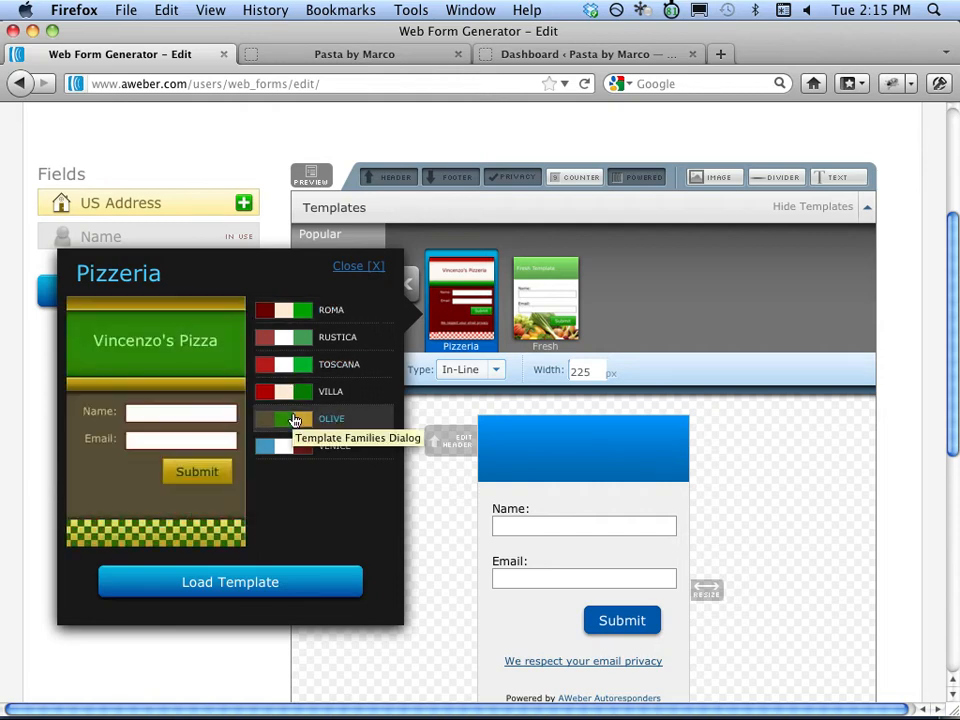
pyautogui.click(298, 313)
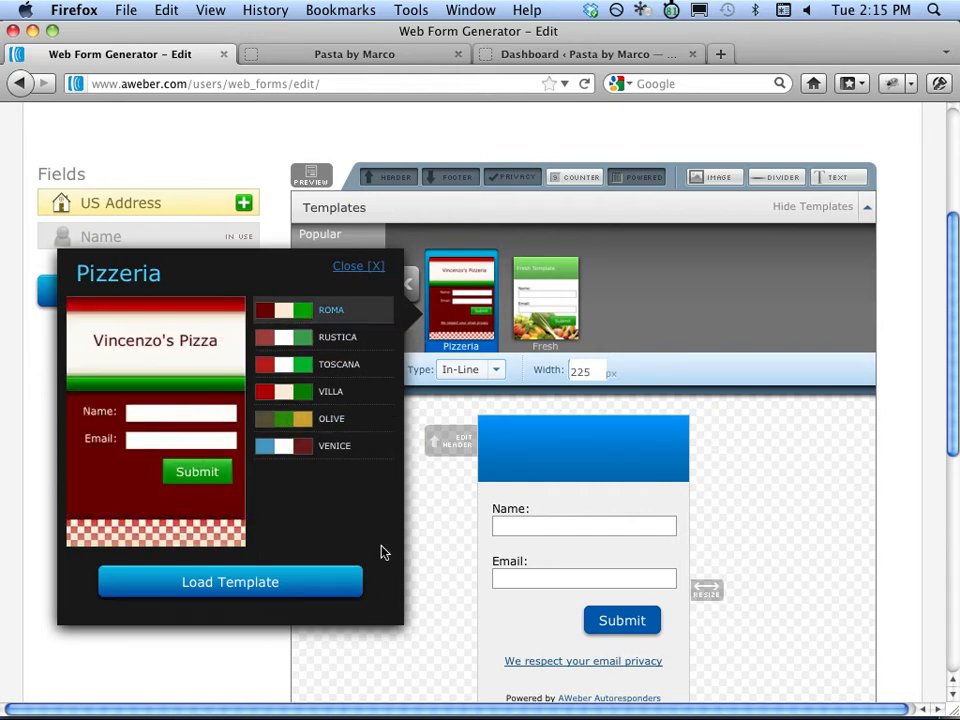
pyautogui.click(243, 588)
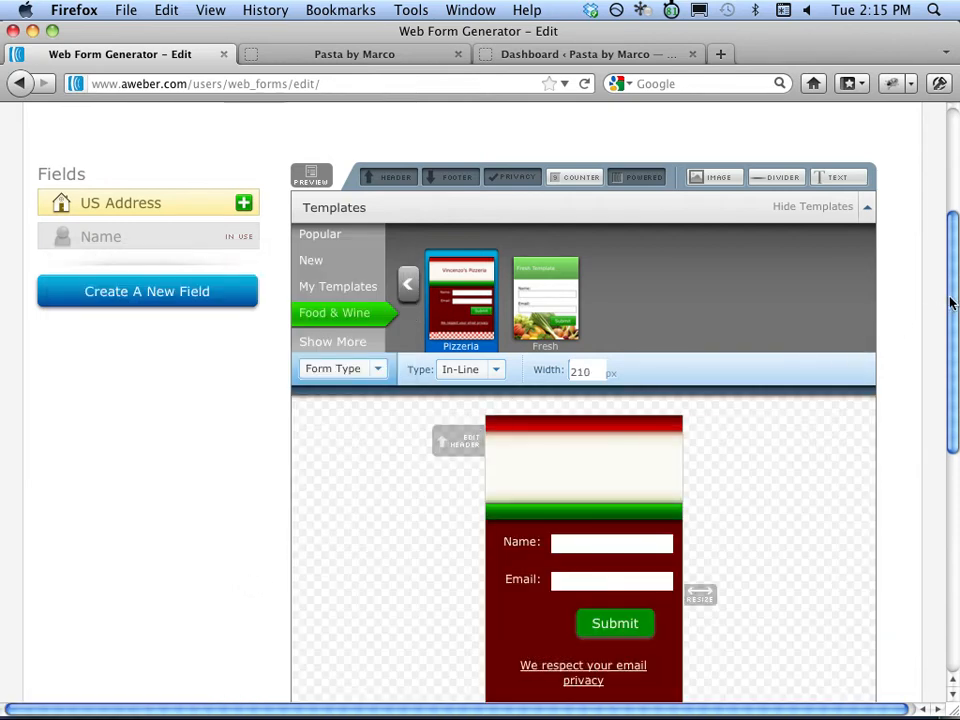
pyautogui.moveTo(951, 300); pyautogui.dragTo(946, 365)
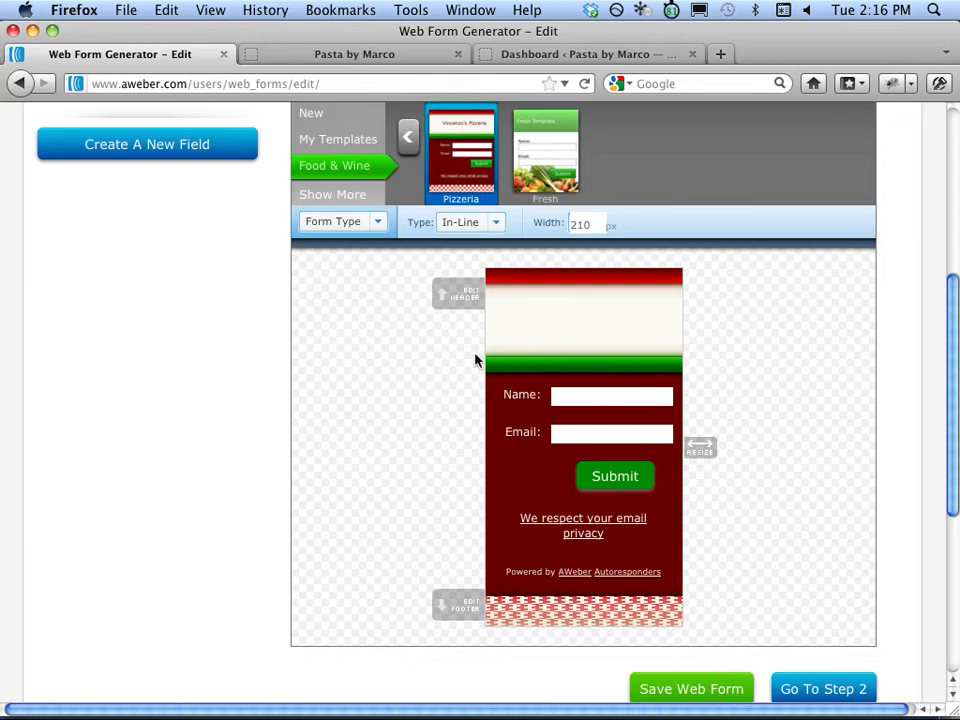
# Write the Pasta Marco Email Club header with Free Recipes, Cooking Tips, And Much More!!! lines.
pyautogui.click(566, 322)
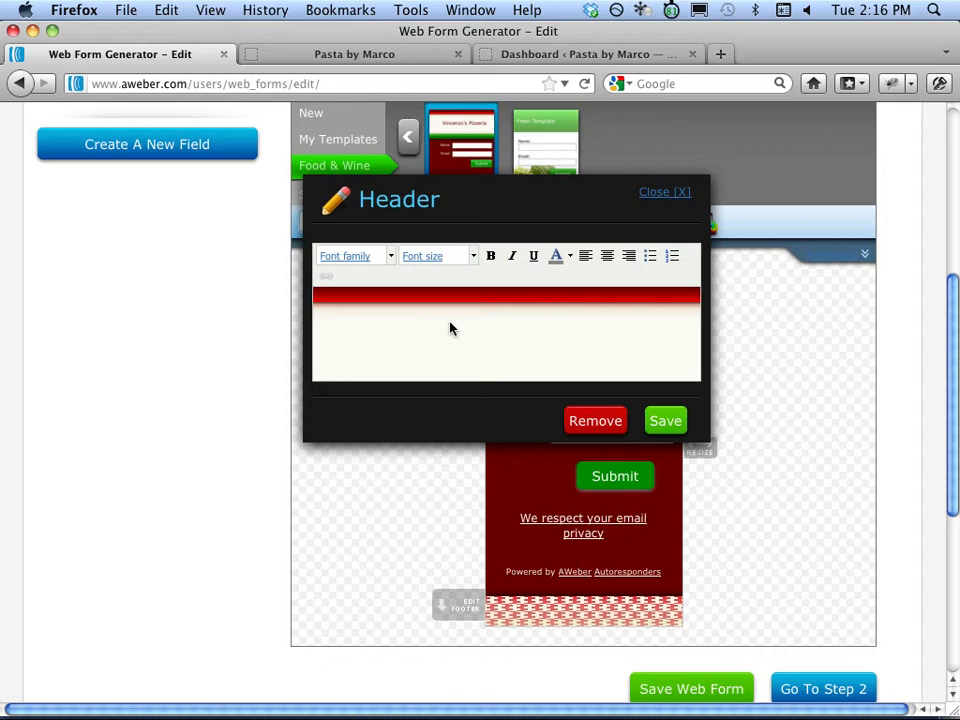
pyautogui.write('Sign Up to The ')
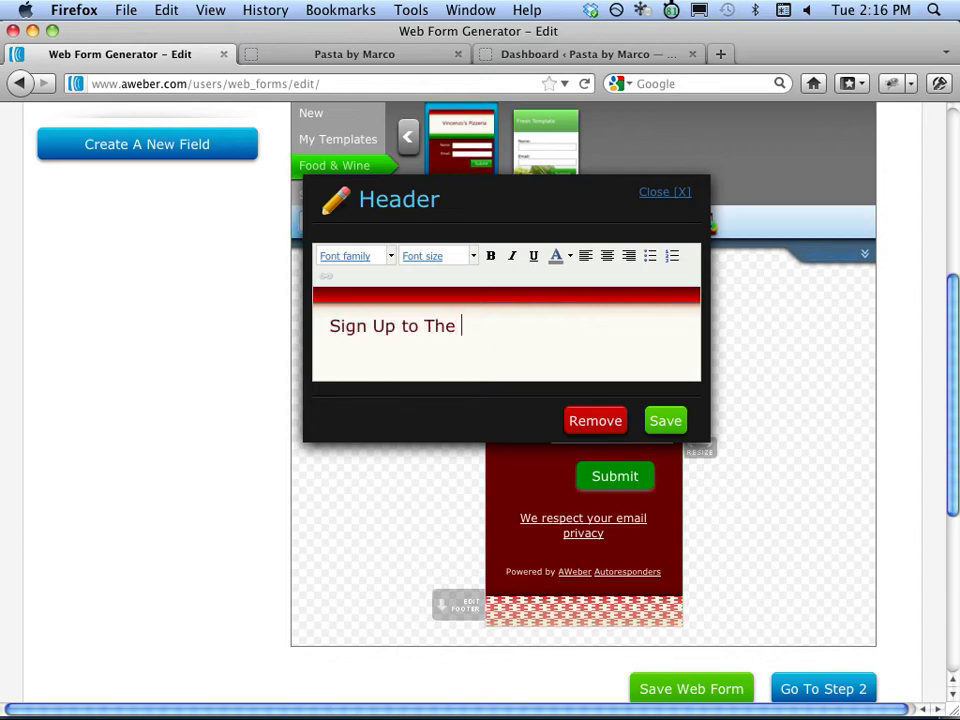
pyautogui.write('Pasta Marco')
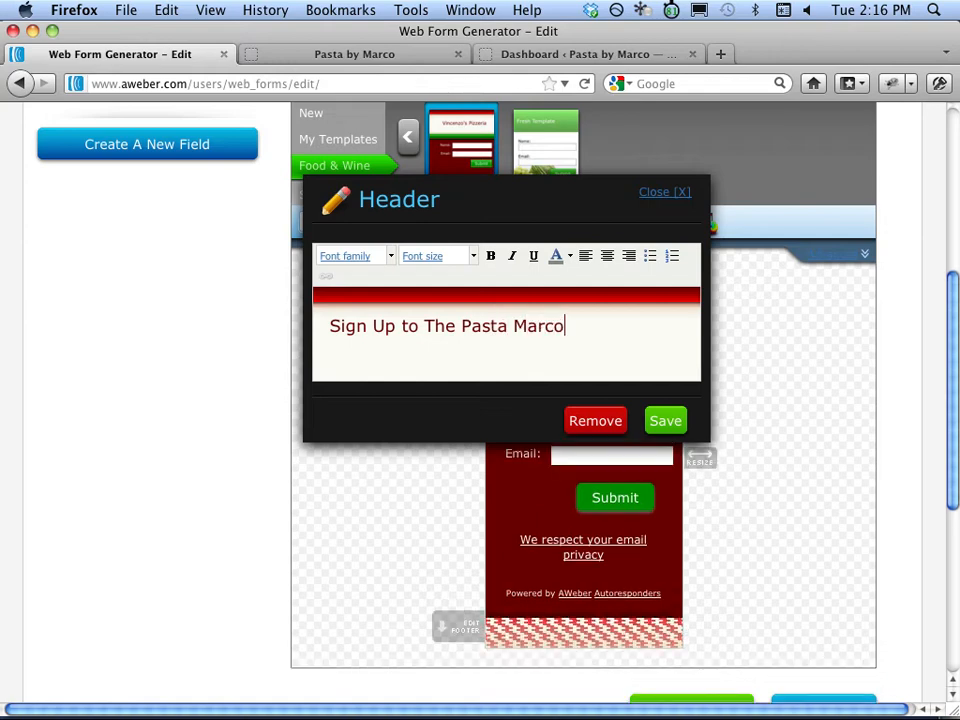
pyautogui.write(' Email Club ')
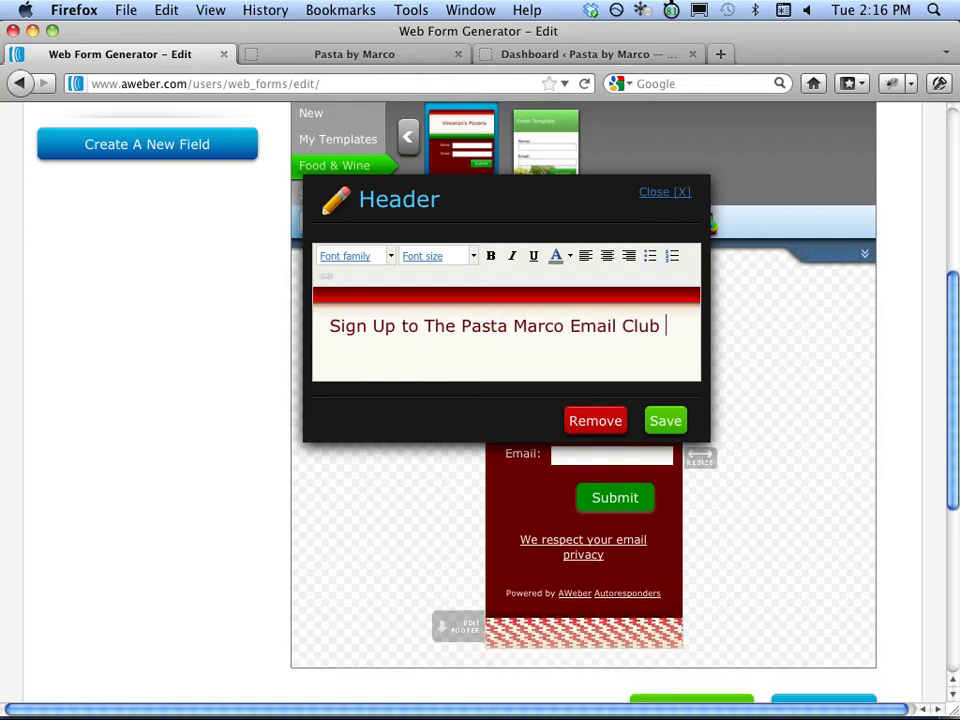
pyautogui.write('and receive..')
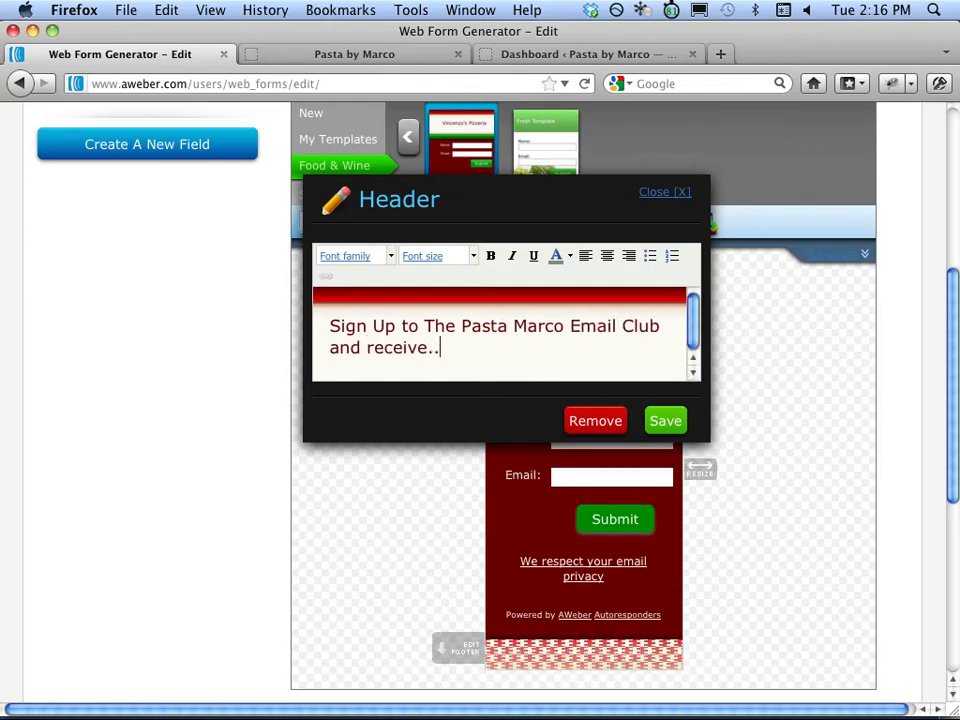
pyautogui.write('.')
pyautogui.press('Return')
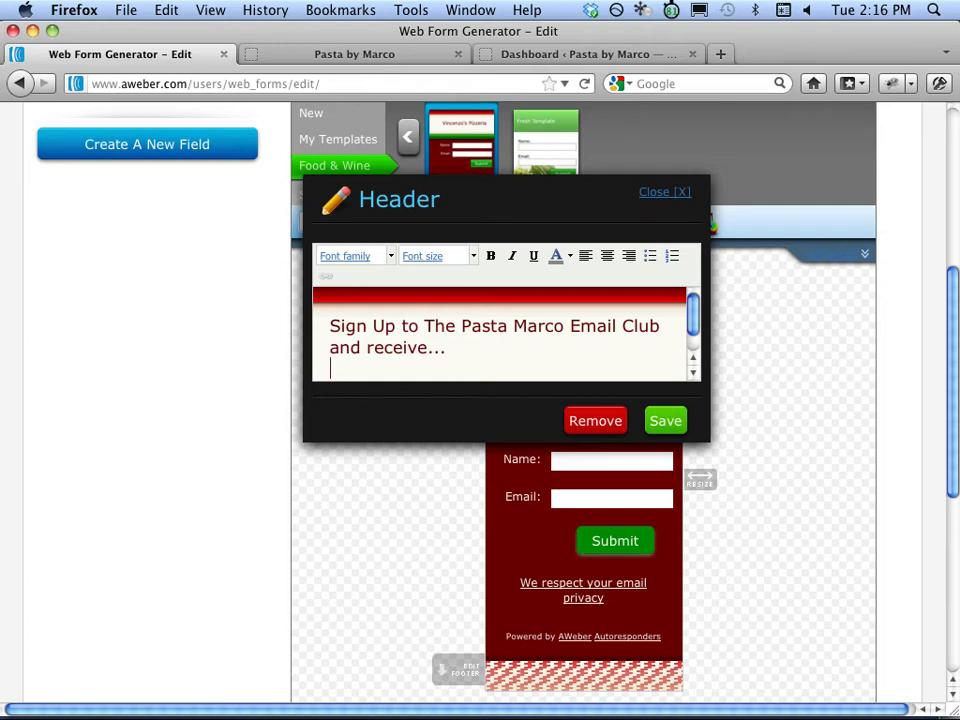
pyautogui.write('Free Recipes')
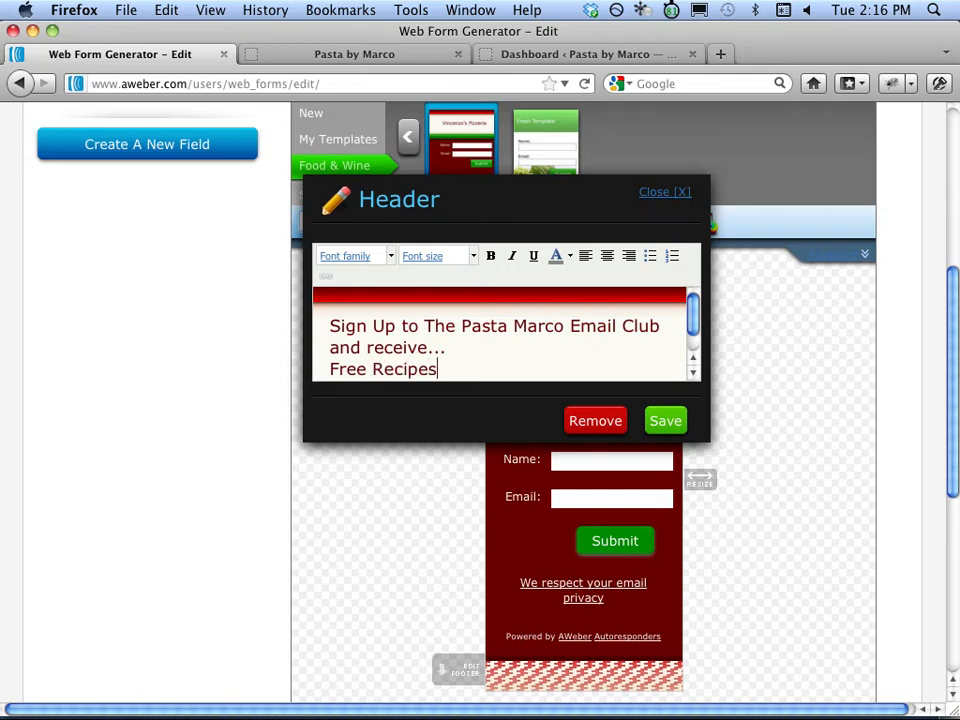
pyautogui.press('Return')
pyautogui.write('Cooking Tips')
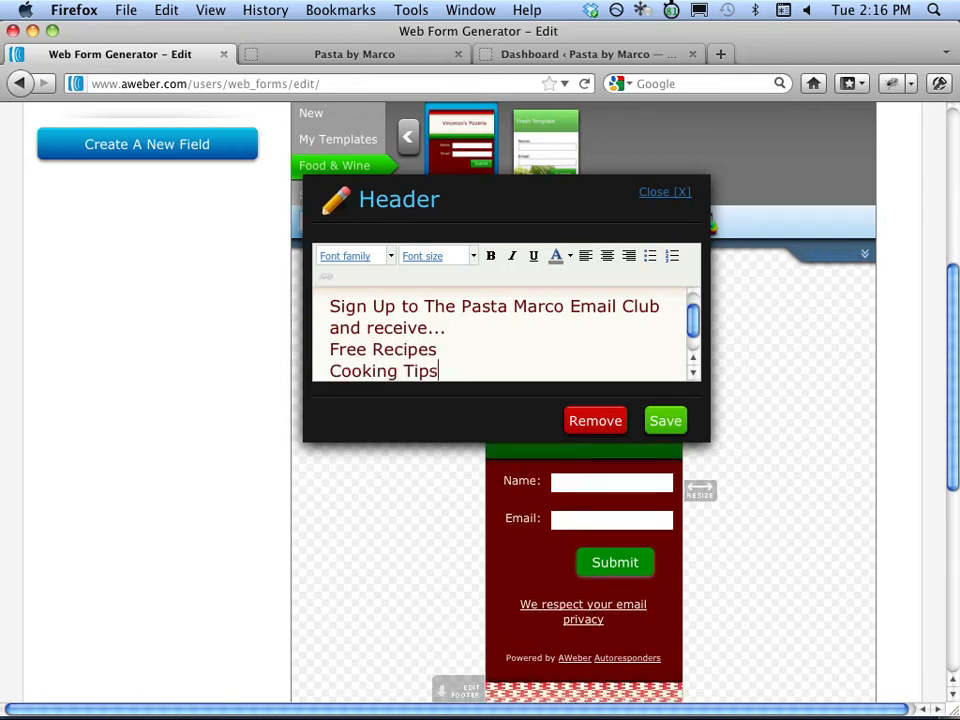
pyautogui.press('Return')
pyautogui.write('And')
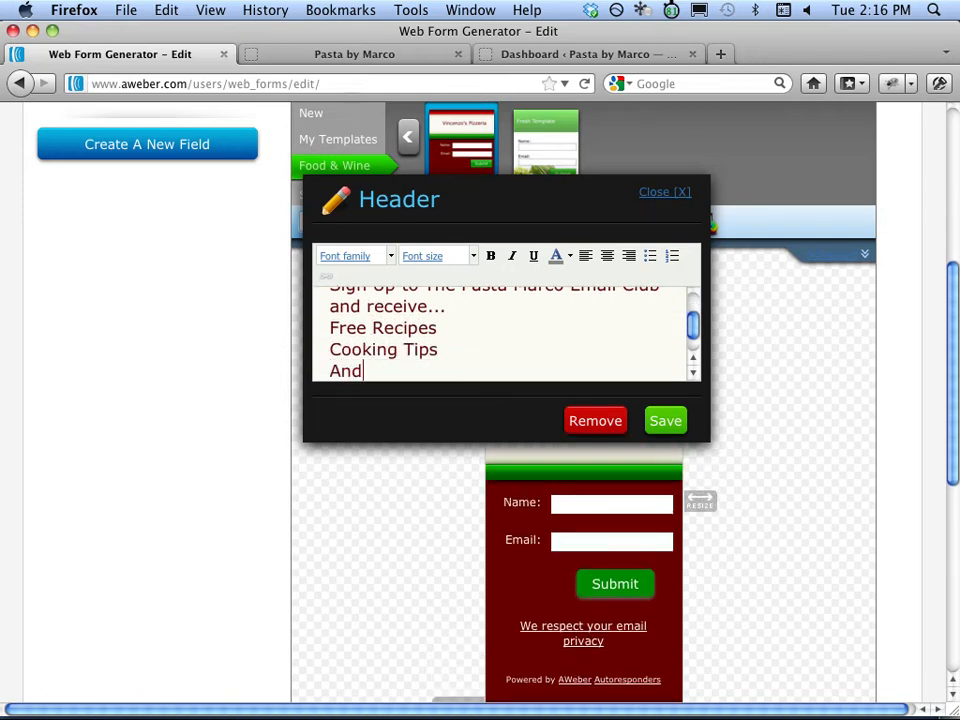
pyautogui.write(' Much More!!!')
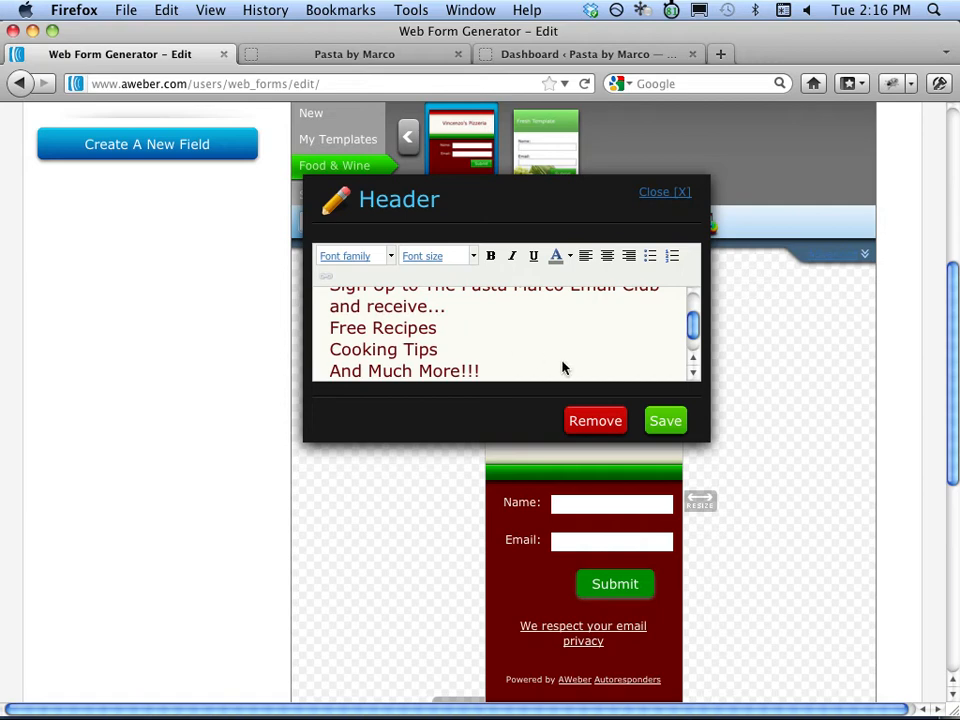
pyautogui.click(654, 421)
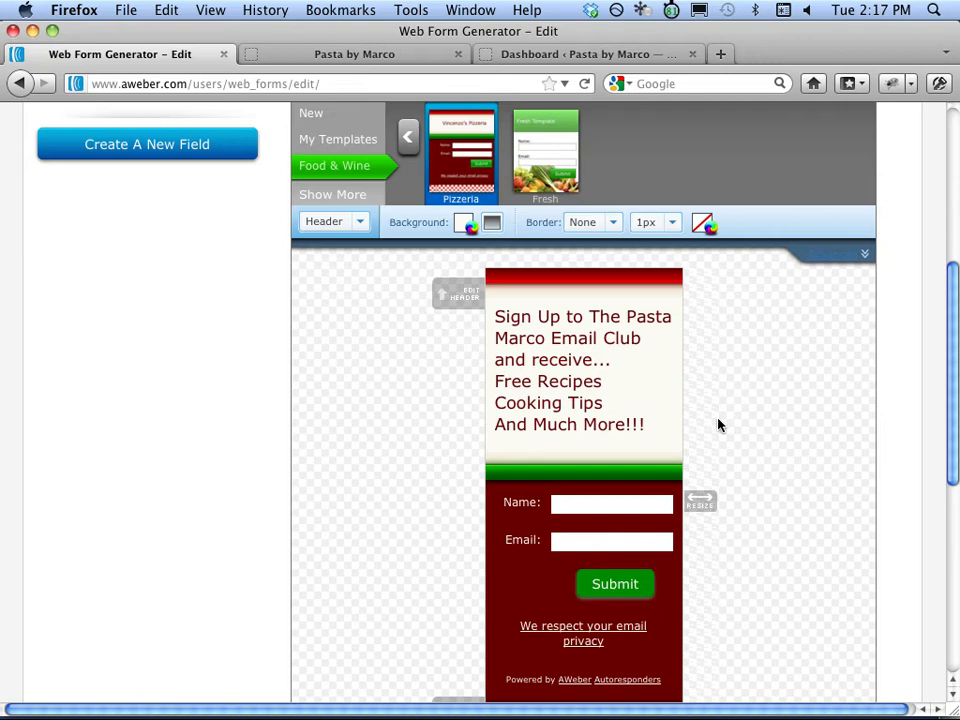
# Switch to the Form Type settings and narrow the whole form to 164 px wide.
pyautogui.click(360, 226)
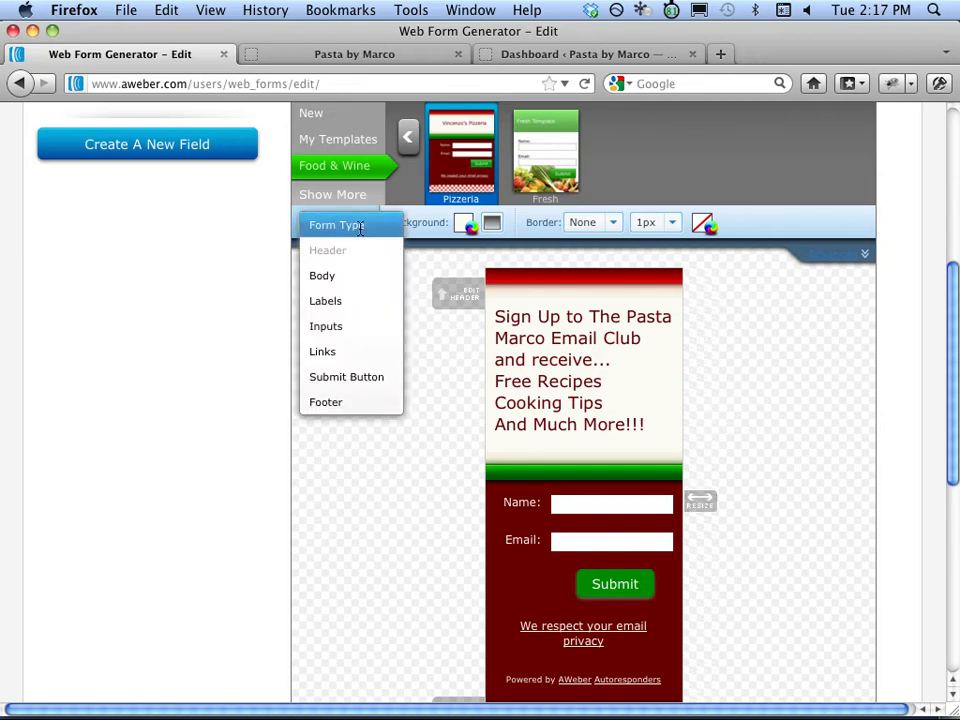
pyautogui.click(362, 230)
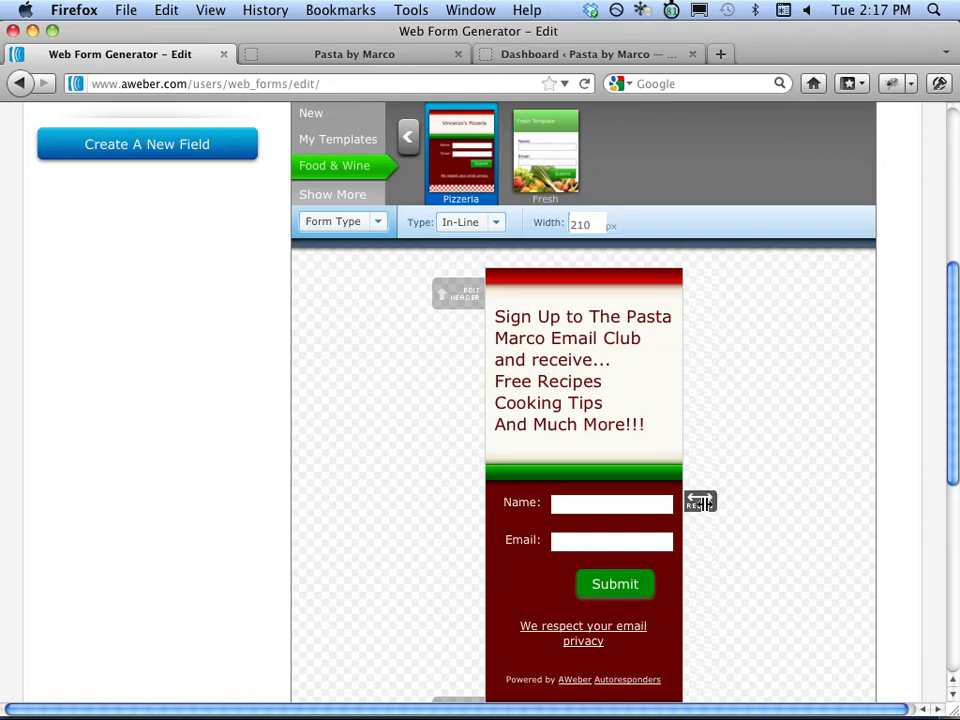
pyautogui.moveTo(700, 502); pyautogui.dragTo(666, 508)
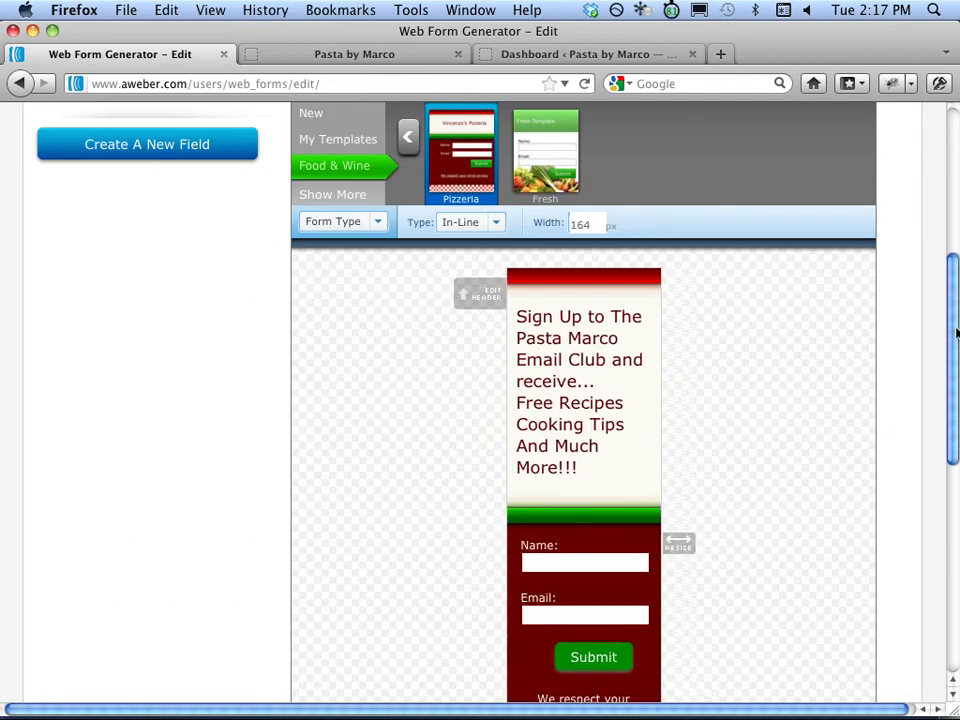
pyautogui.moveTo(956, 332); pyautogui.dragTo(956, 476)
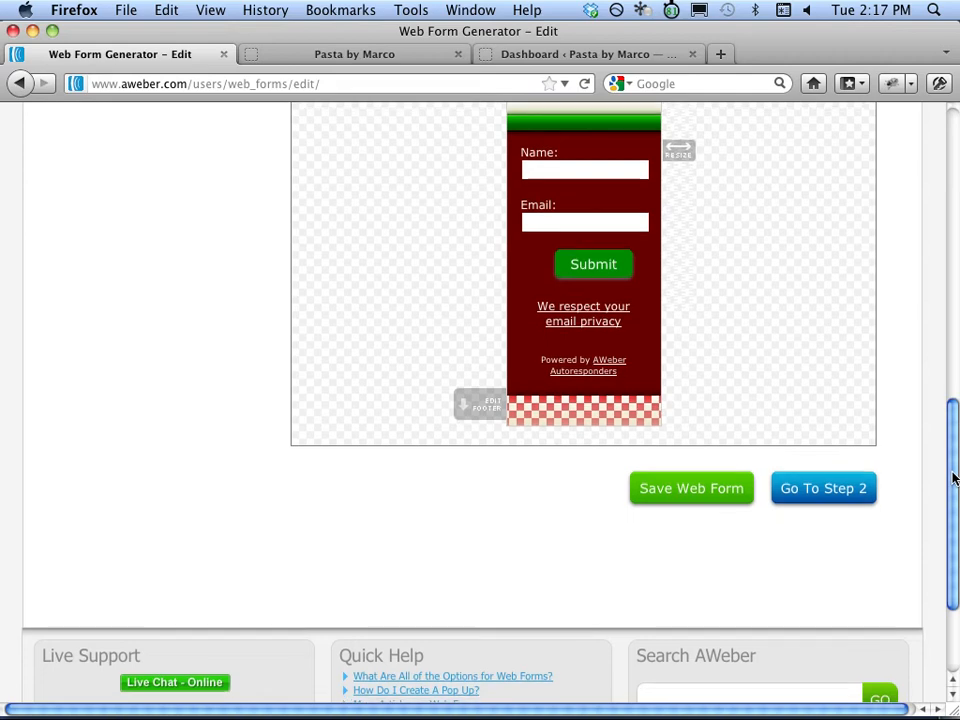
# Name the form Pasta Marco Form, pick the "Smart" Video Version thank-you page, and save.
pyautogui.click(812, 489)
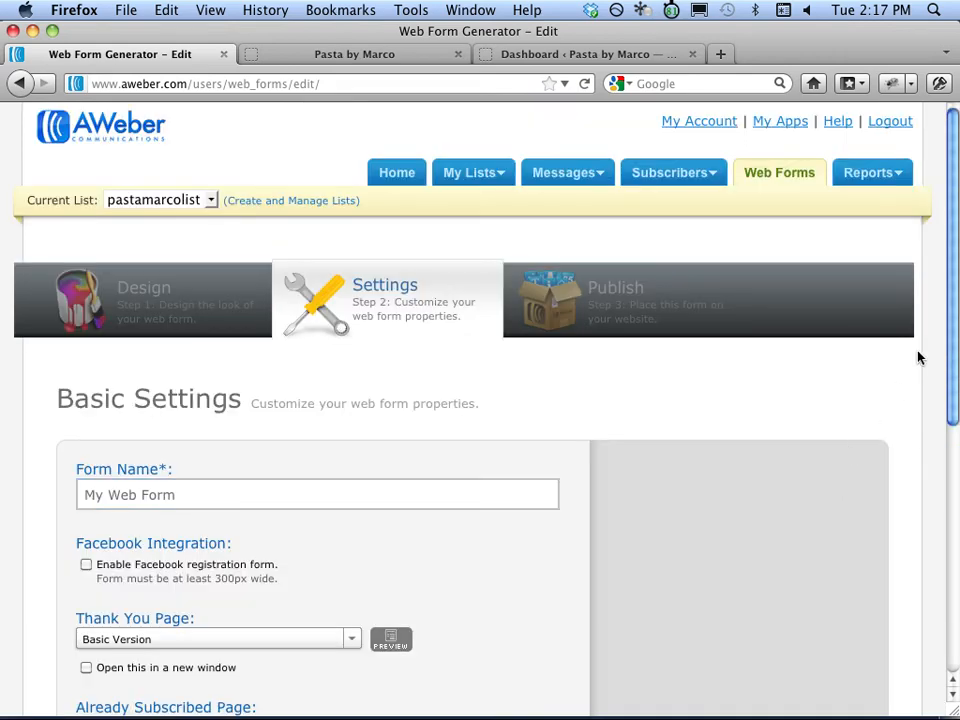
pyautogui.moveTo(951, 315); pyautogui.dragTo(945, 434)
pyautogui.moveTo(300, 265); pyautogui.dragTo(73, 267)
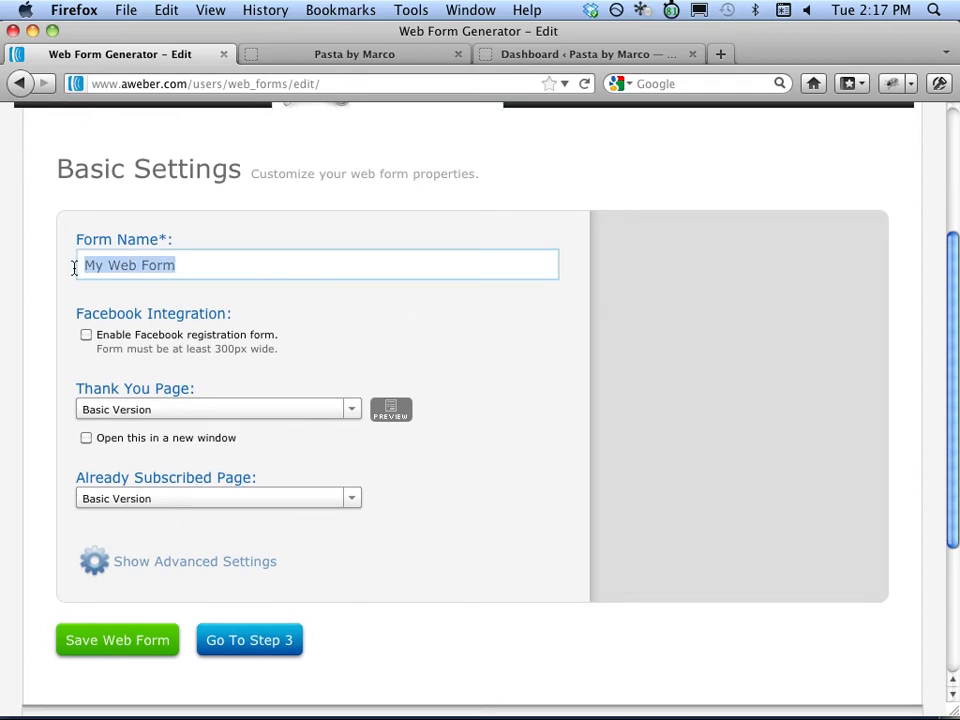
pyautogui.press('BackSpace')
pyautogui.write('Pasta Mar')
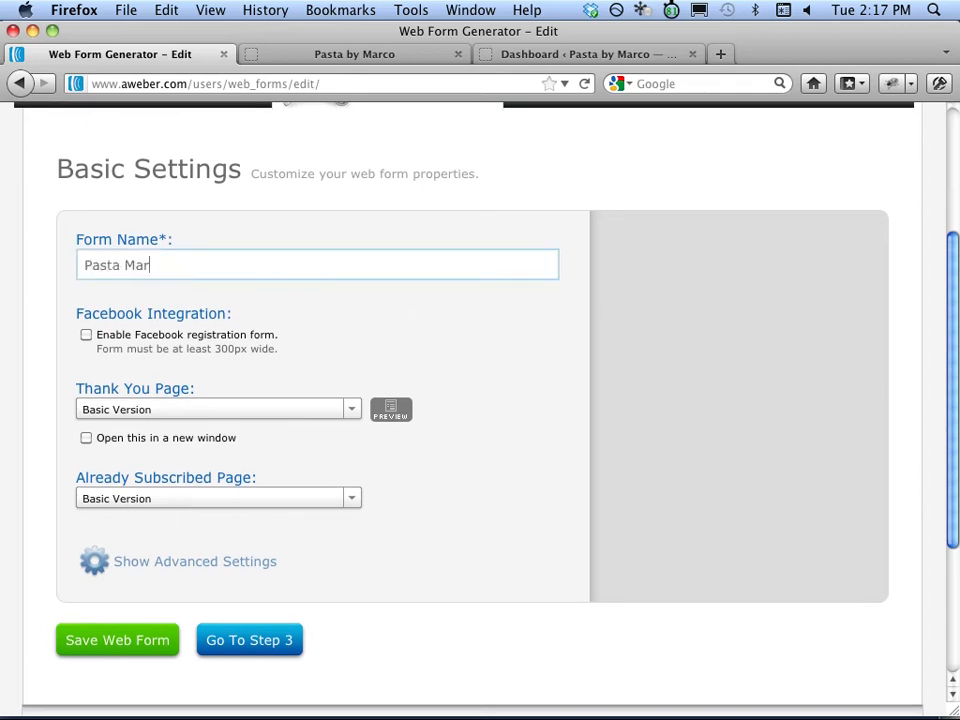
pyautogui.write('co Form')
pyautogui.click(353, 418)
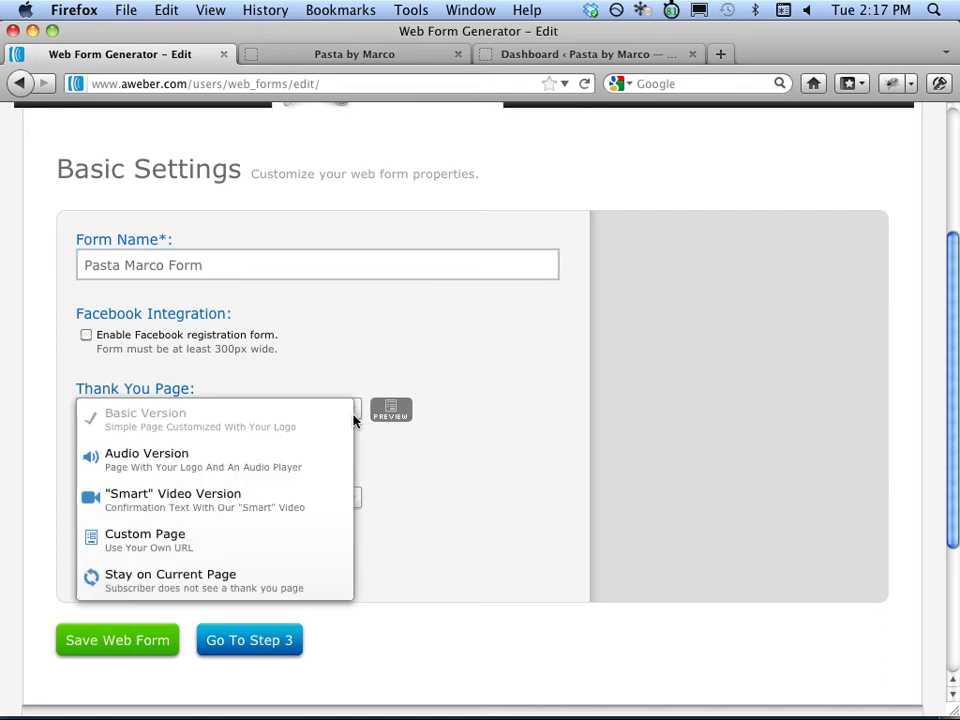
pyautogui.click(282, 505)
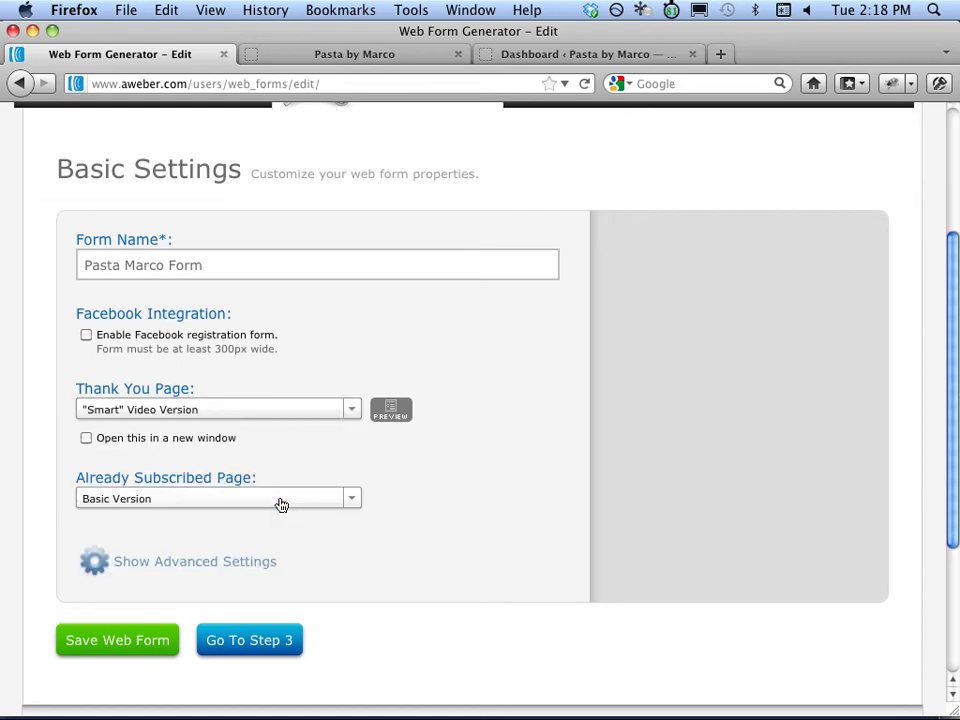
pyautogui.click(126, 648)
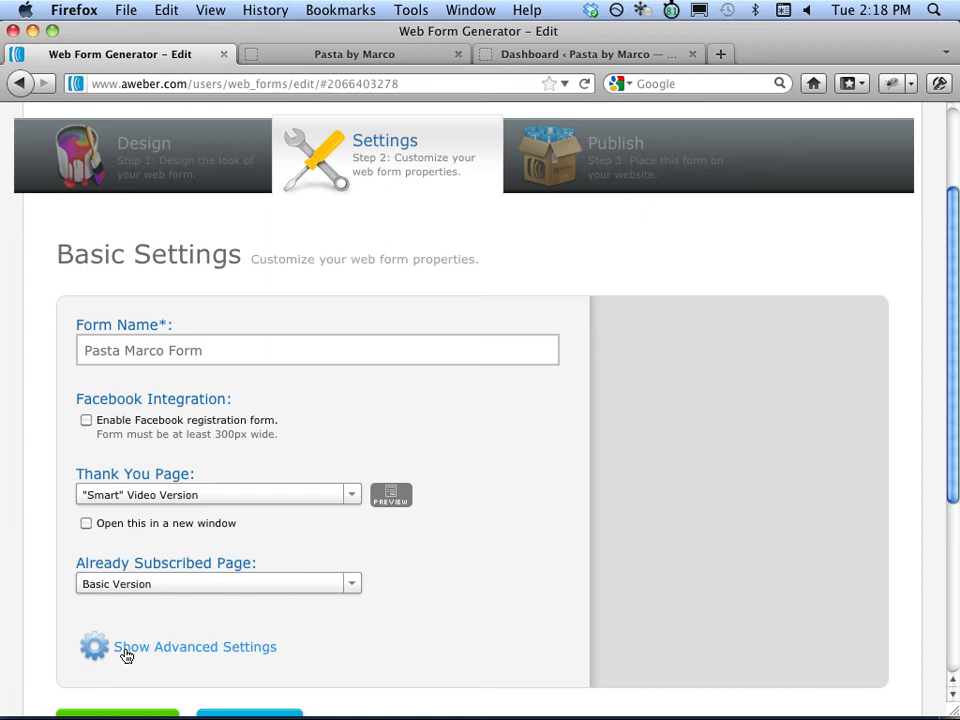
pyautogui.moveTo(951, 386); pyautogui.dragTo(950, 502)
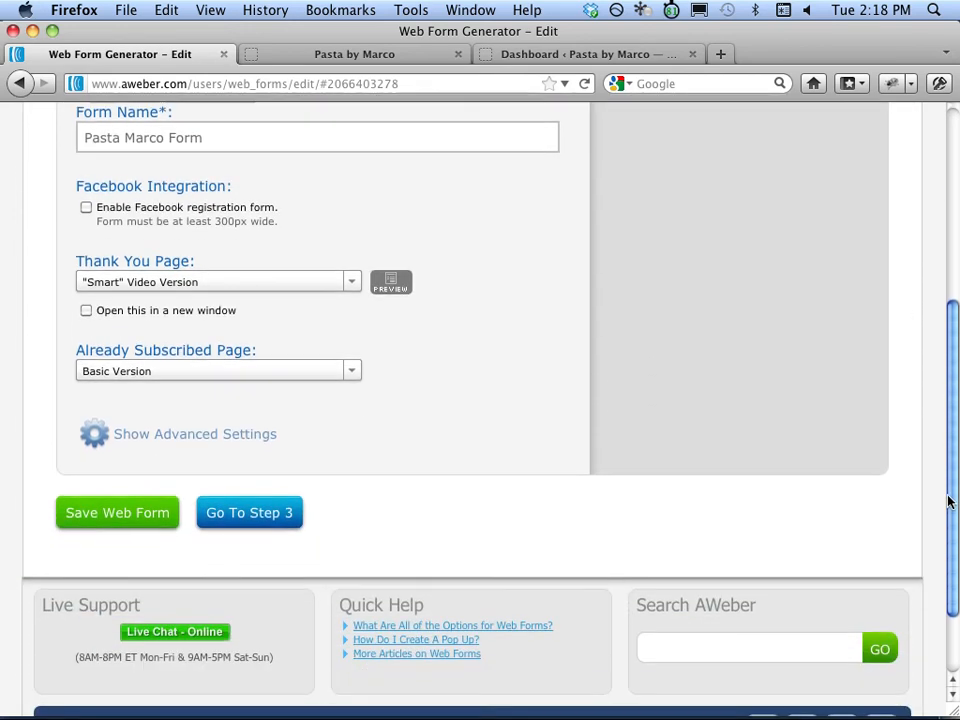
pyautogui.click(272, 522)
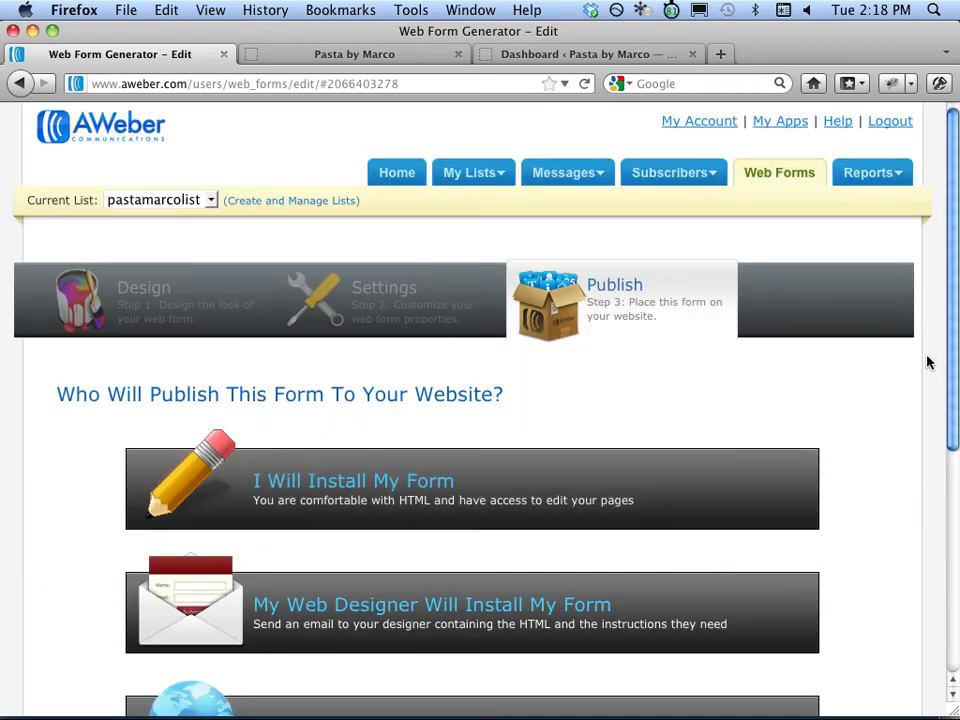
# Copy the JavaScript snippet under I Will Install My Form and switch to the Pasta by Marco tab.
pyautogui.moveTo(951, 343); pyautogui.dragTo(949, 480)
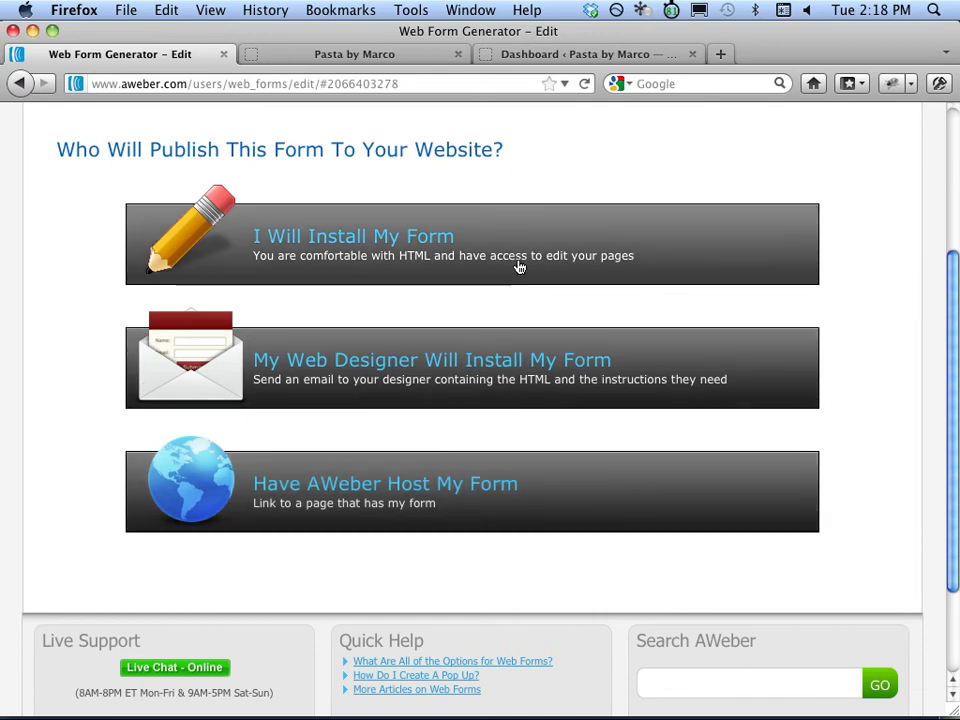
pyautogui.click(520, 267)
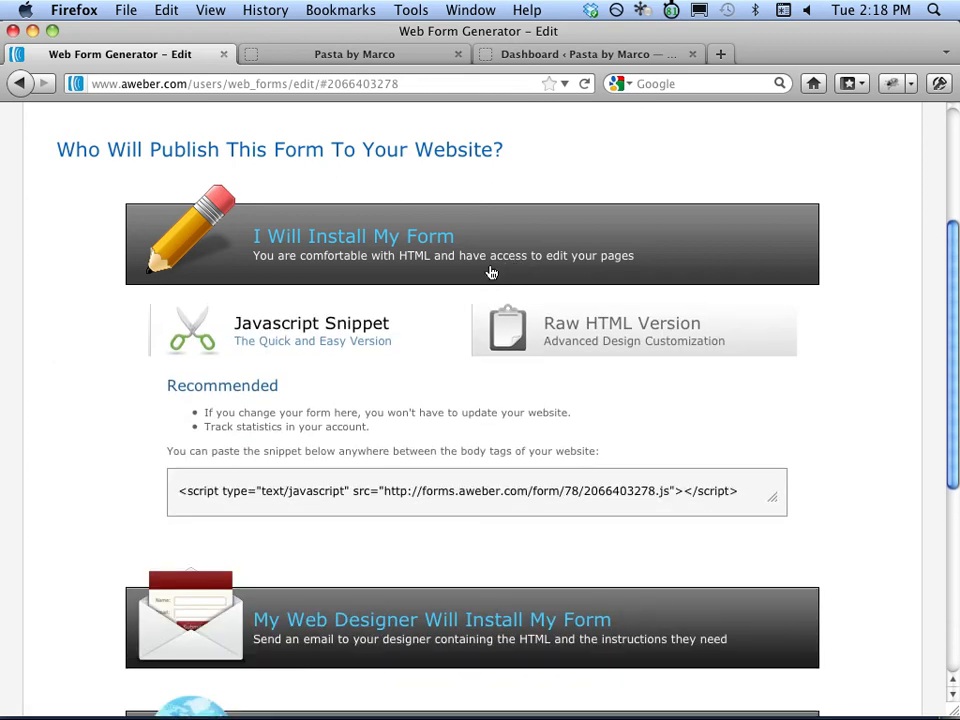
pyautogui.click(410, 494)
pyautogui.rightClick(411, 495)
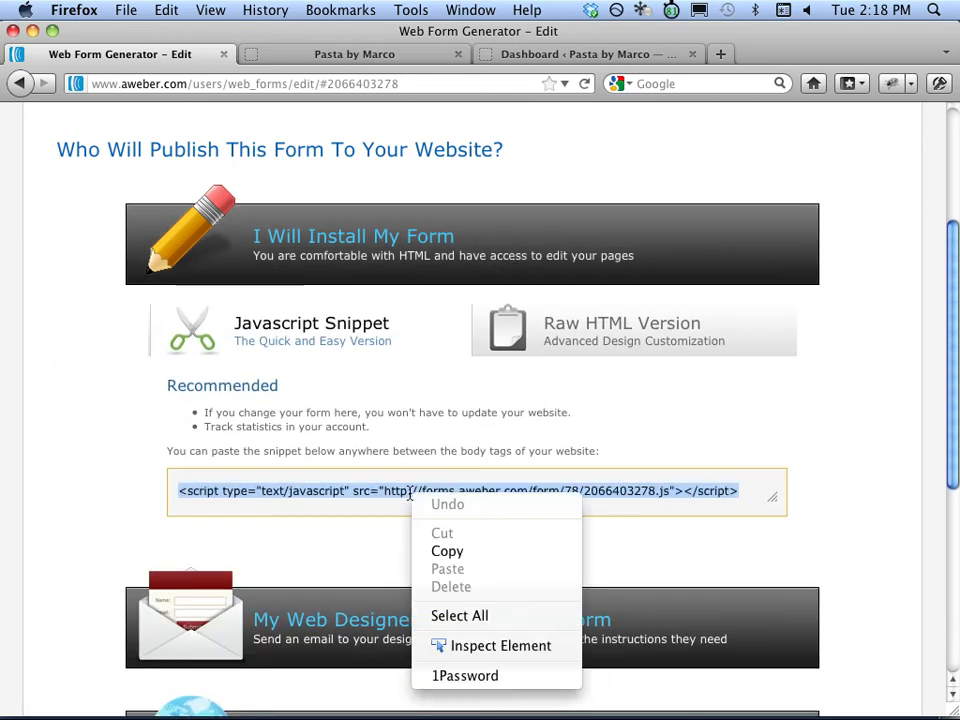
pyautogui.click(505, 563)
pyautogui.click(416, 60)
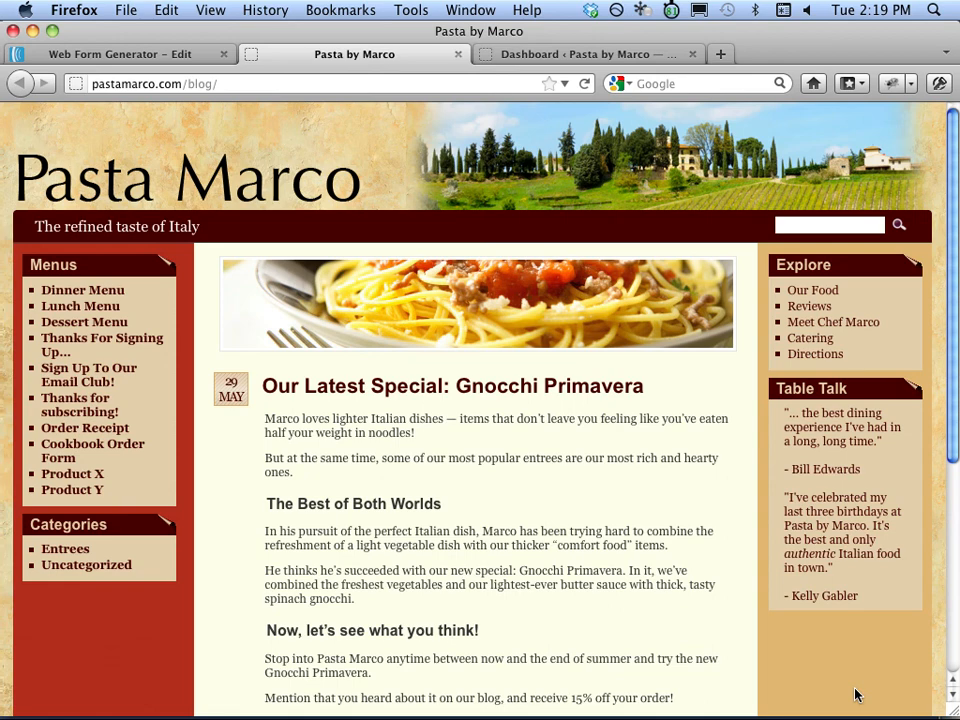
# Switch to the Pasta by Marco WordPress Dashboard tab.
pyautogui.click(510, 55)
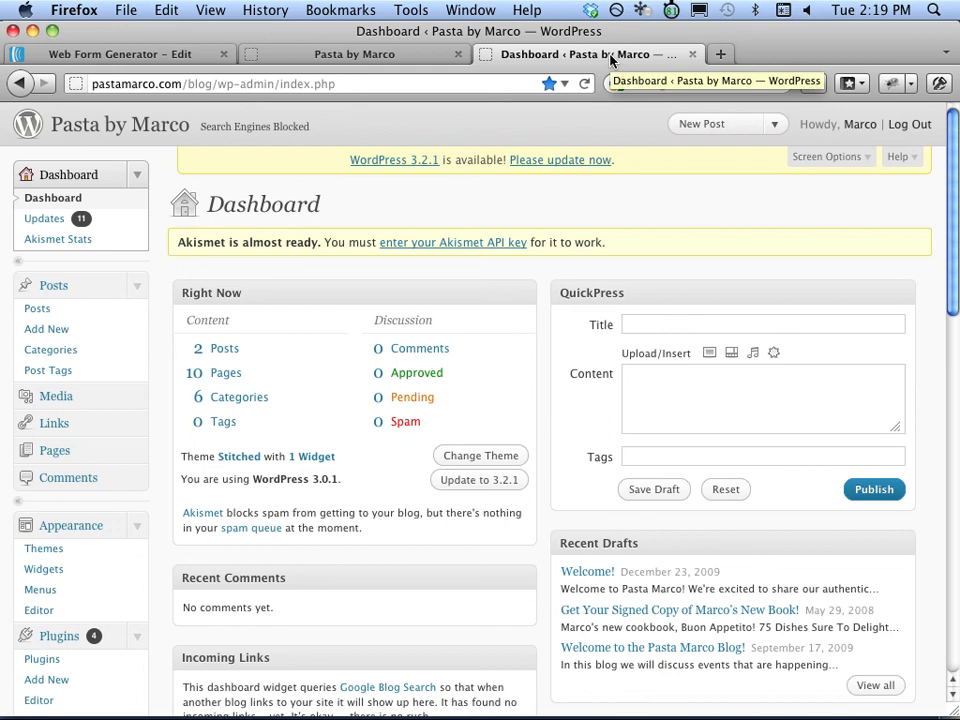
# Open the Stitched theme's sidebar2.php in the theme file editor.
pyautogui.click(110, 612)
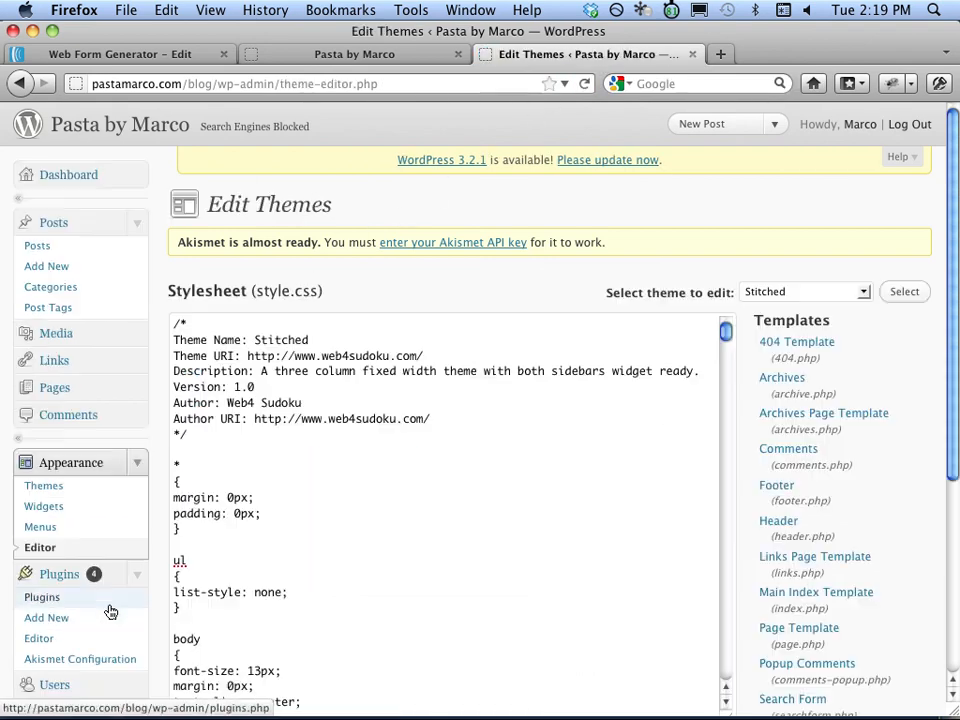
pyautogui.moveTo(951, 300); pyautogui.dragTo(943, 506)
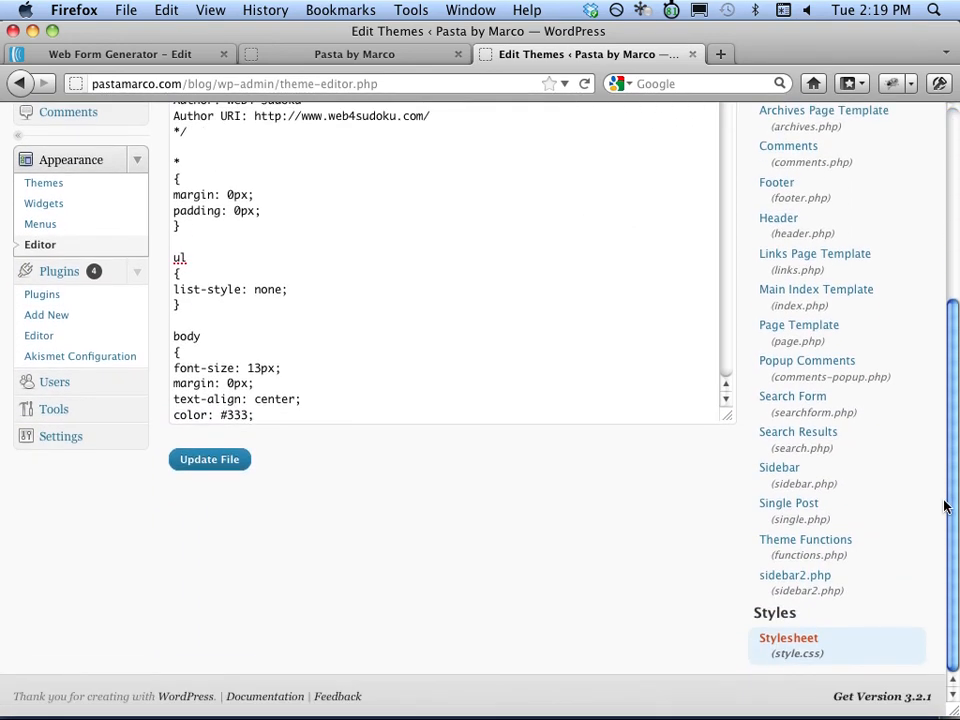
pyautogui.click(816, 578)
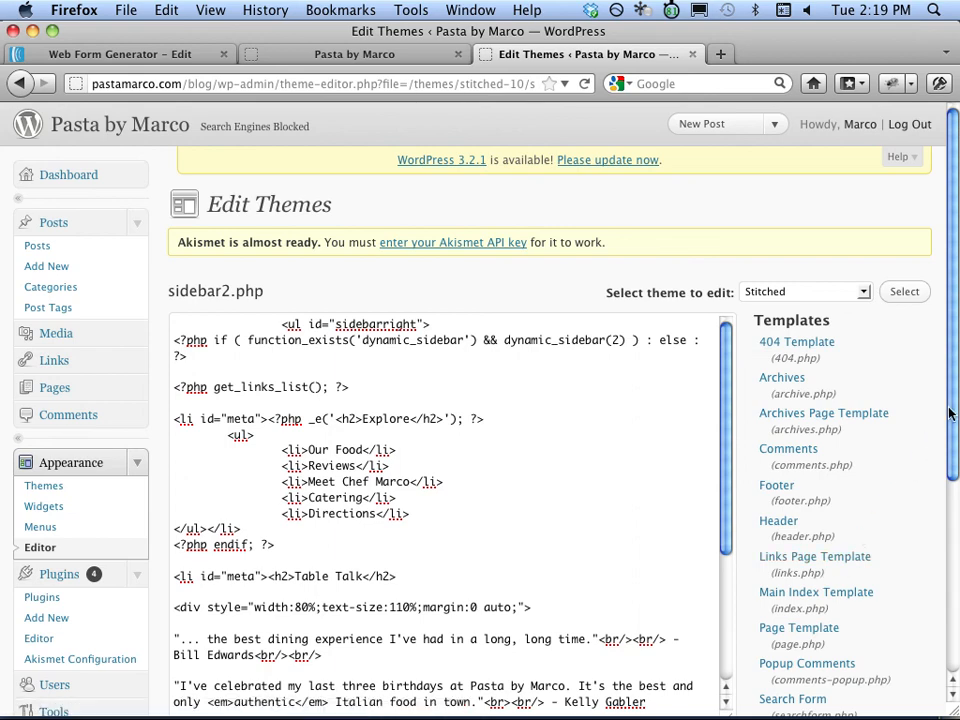
pyautogui.moveTo(954, 403); pyautogui.dragTo(951, 467)
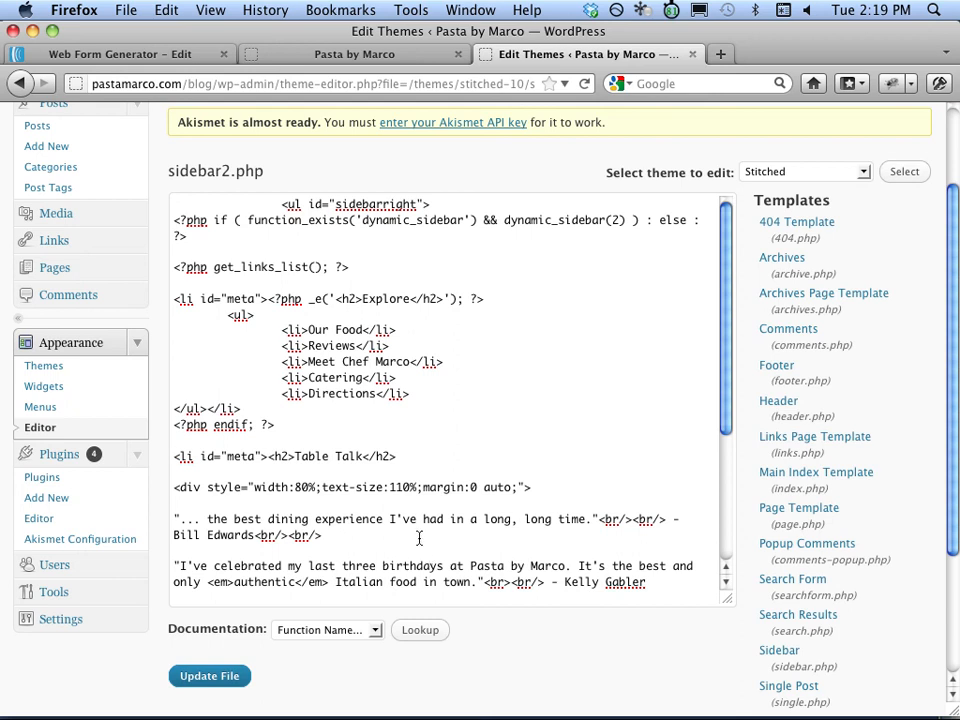
# Paste the AWeber script below the get_links_list line and update sidebar2.php.
pyautogui.click(369, 266)
pyautogui.press('Return')
pyautogui.press('Return')
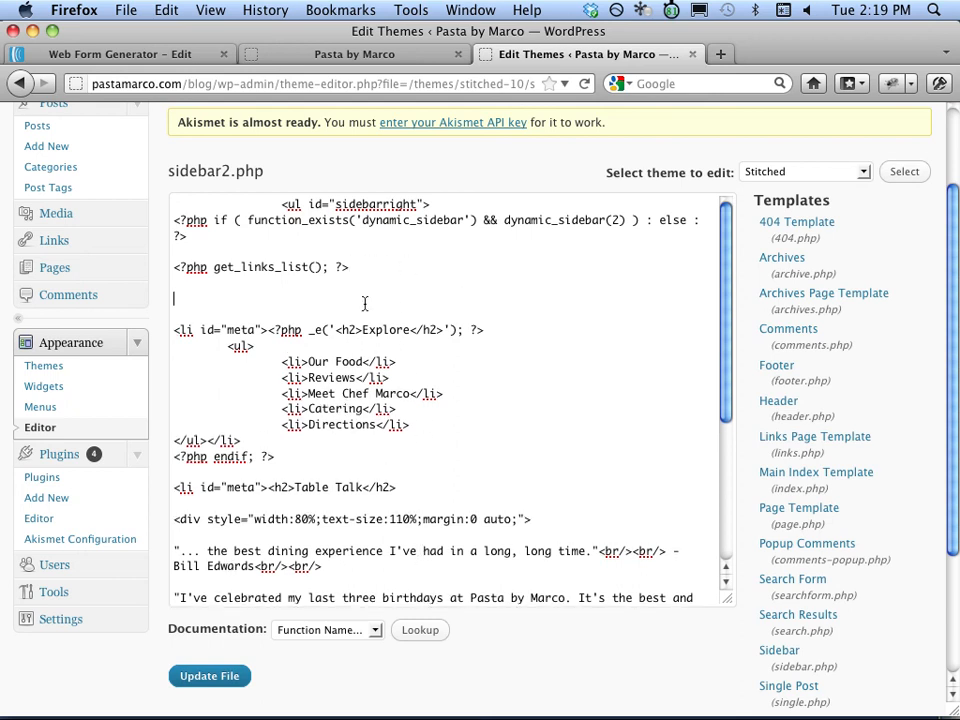
pyautogui.rightClick(175, 295)
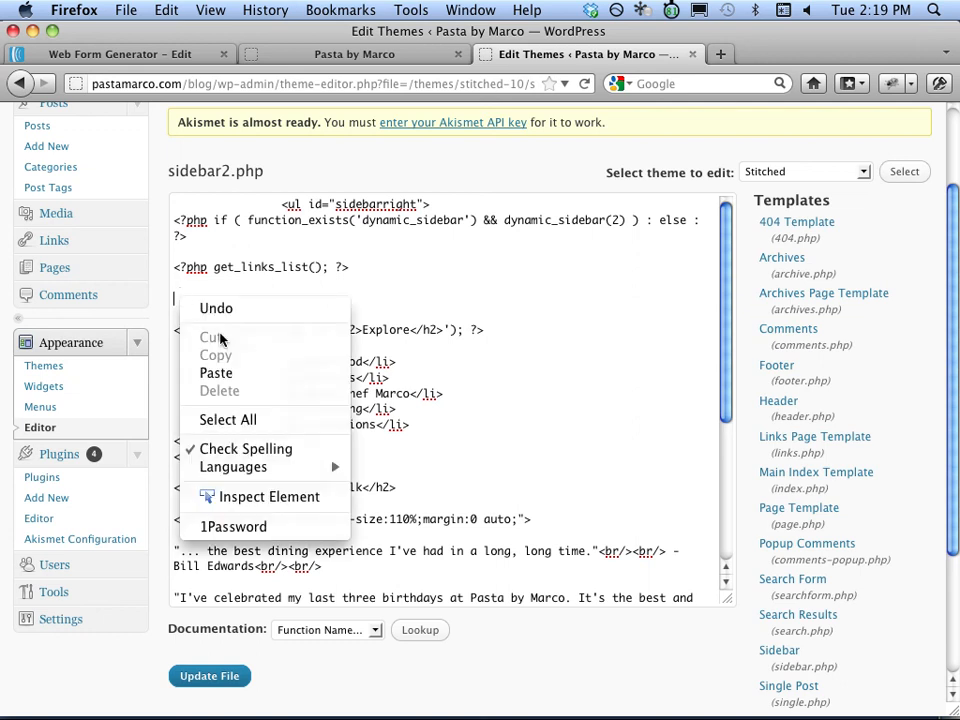
pyautogui.click(252, 376)
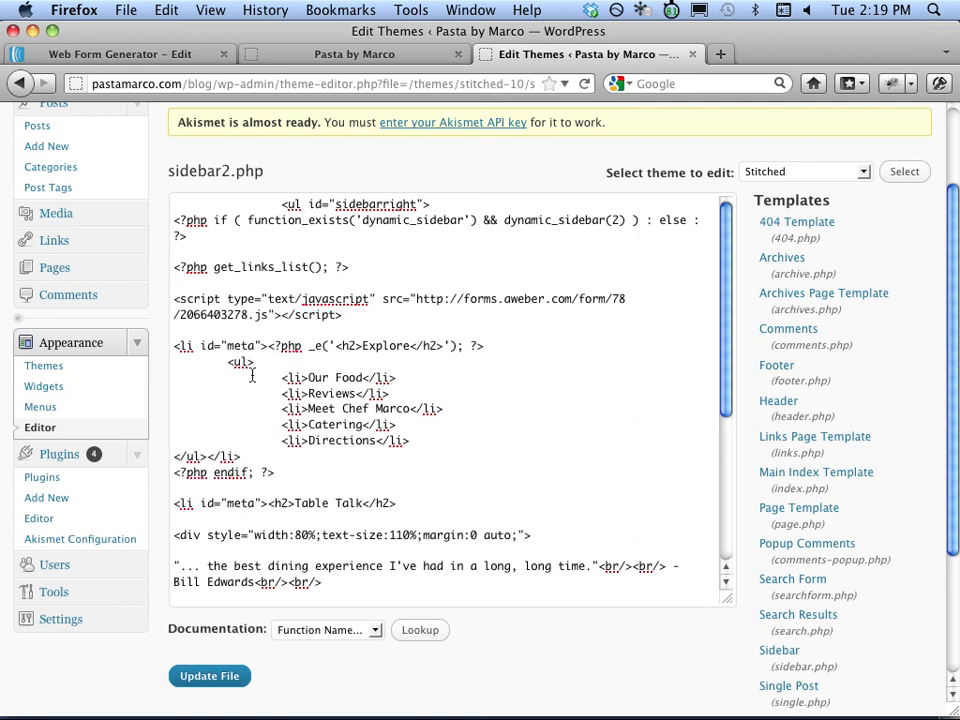
pyautogui.click(238, 676)
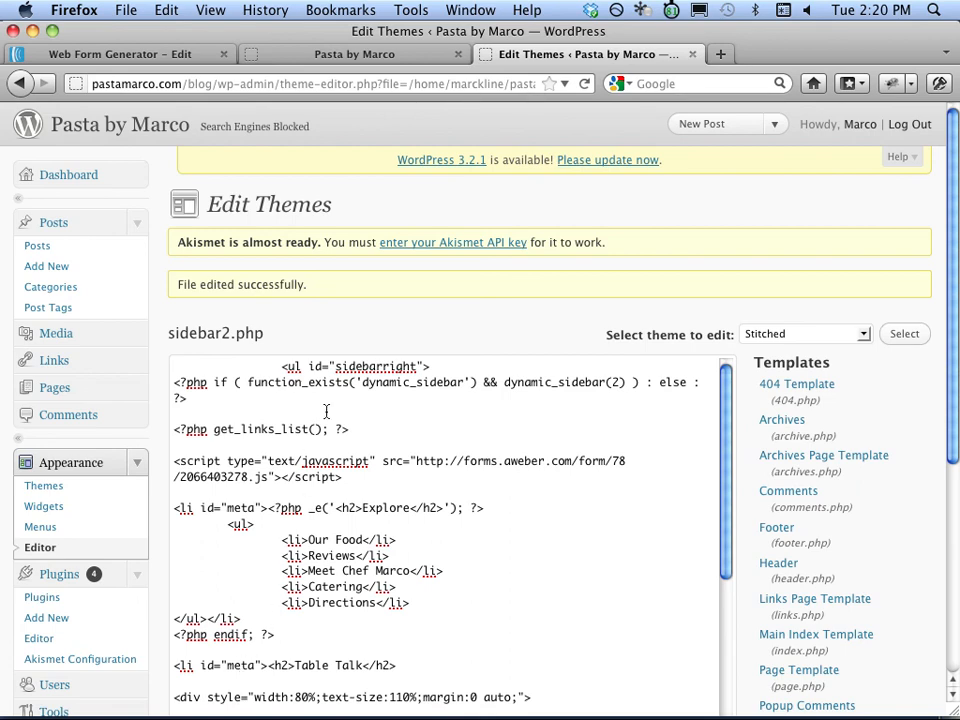
# Reload the Pasta by Marco front page to check the Name/Email signup form in the sidebar.
pyautogui.click(420, 58)
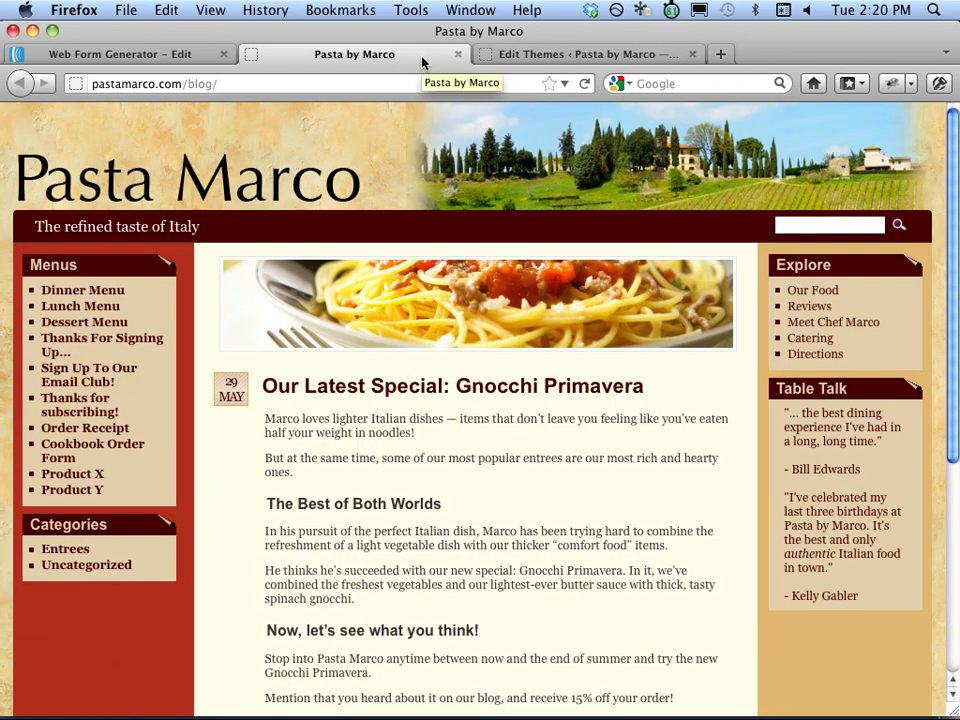
pyautogui.click(585, 84)
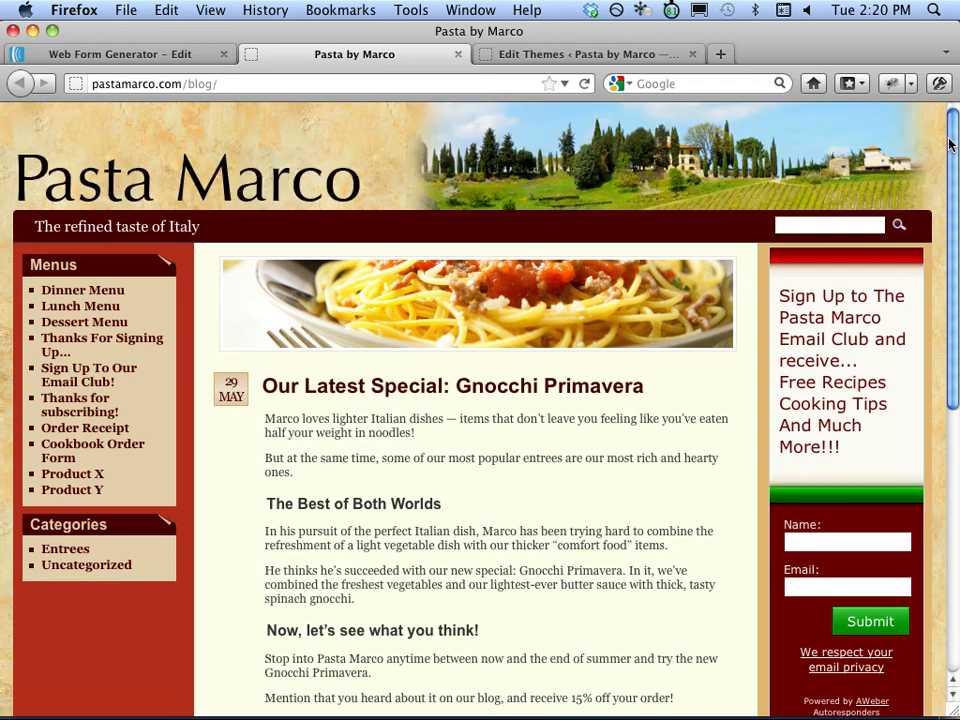
pyautogui.moveTo(950, 145); pyautogui.dragTo(954, 182)
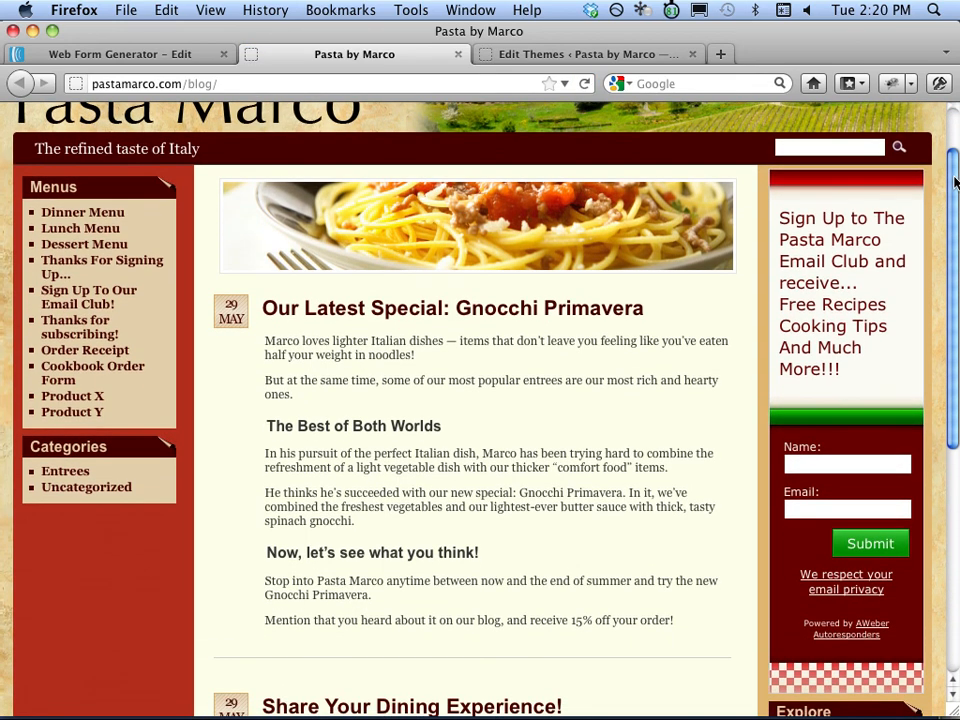